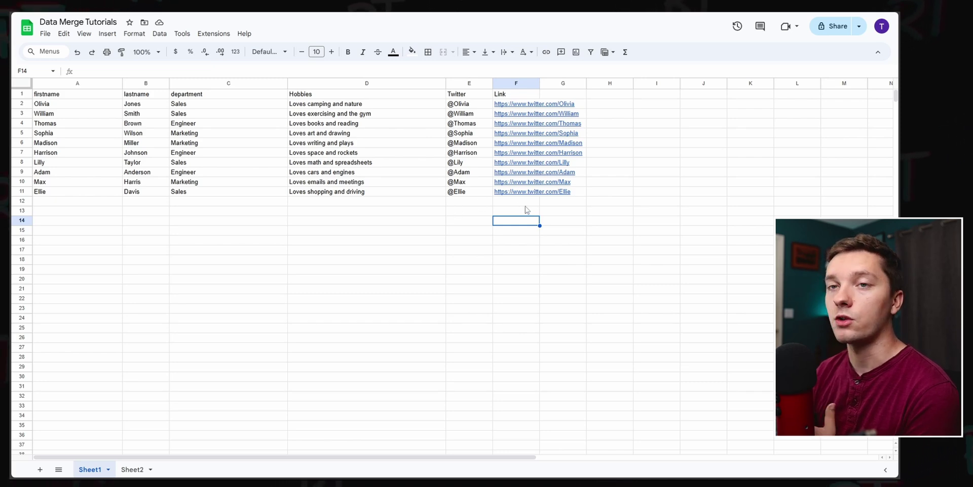
- Switch to Sheet2, which holds the product data
click(133, 469)
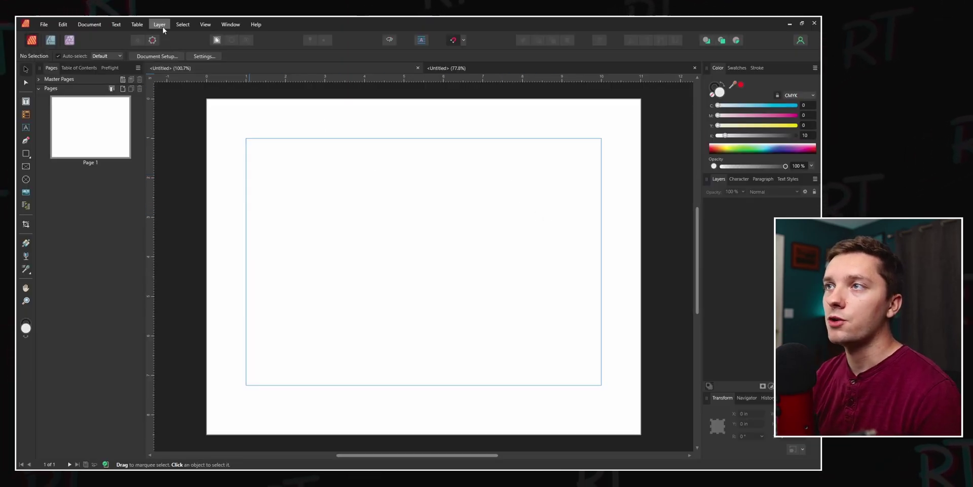
- Open the Data Merge and Fields panels and move them into place
click(231, 24)
click(219, 51)
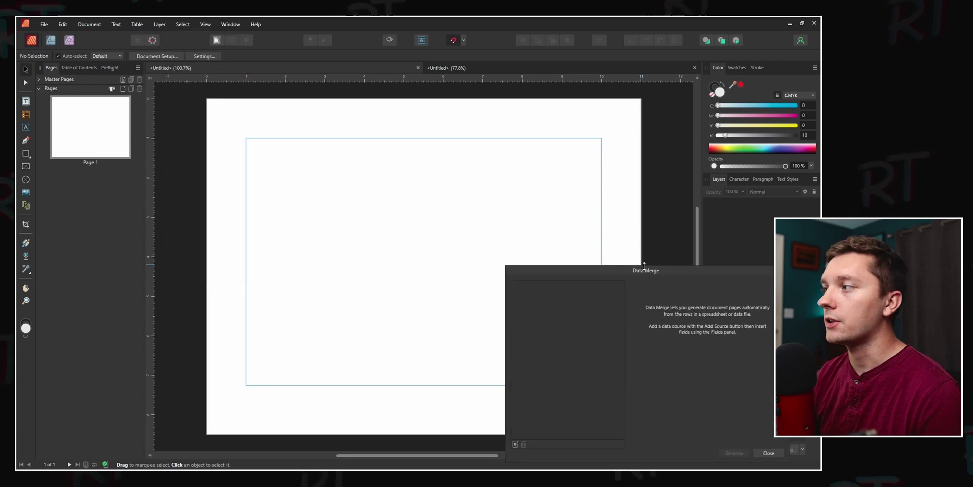
drag(644, 264, 670, 269)
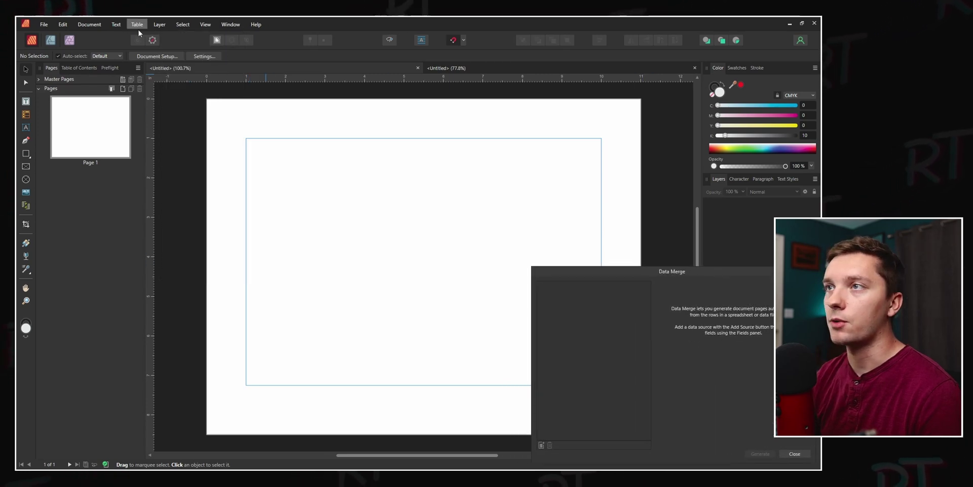
click(205, 24)
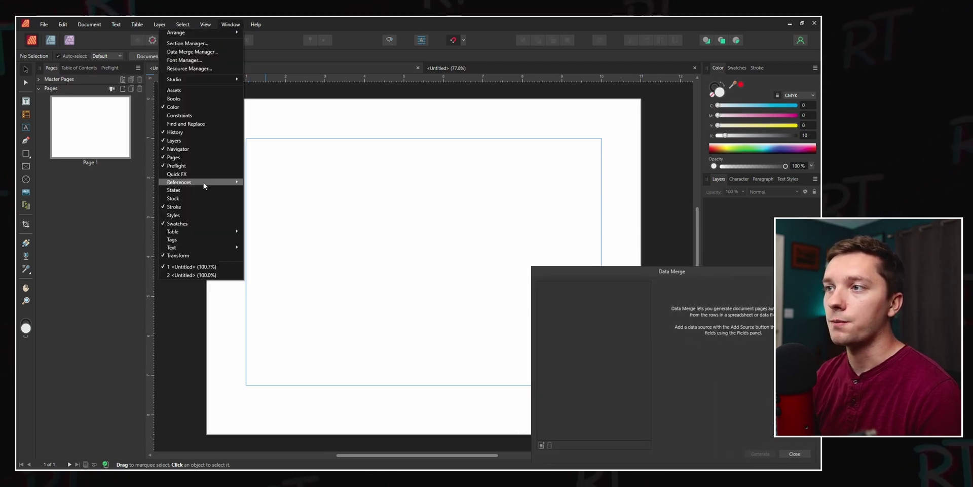
mouse_move(203, 182)
click(121, 201)
drag(645, 65, 643, 45)
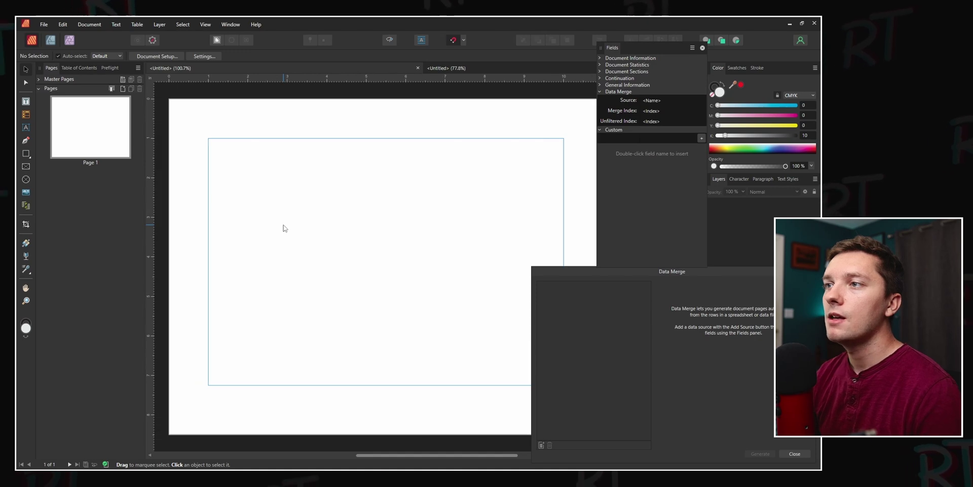
- Draw a grey placeholder rectangle at the page top and four stacked text frames beneath it
click(26, 153)
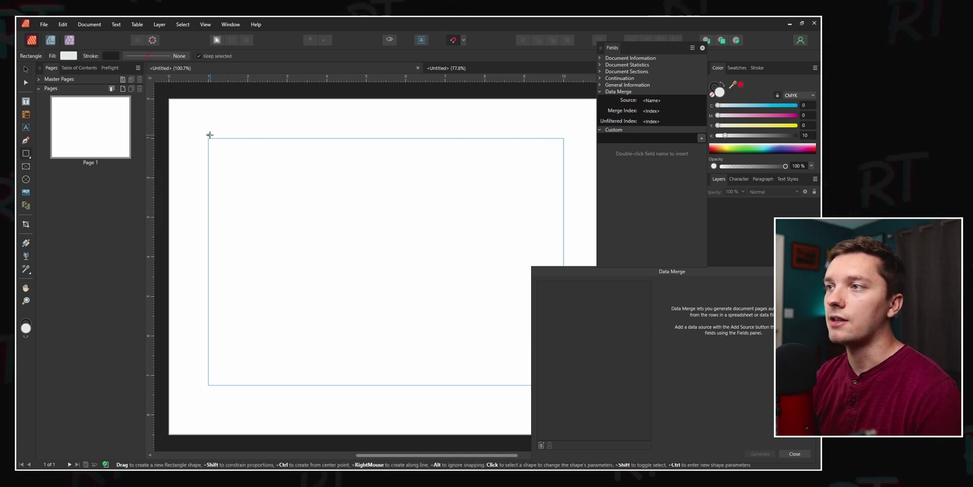
drag(209, 134, 456, 267)
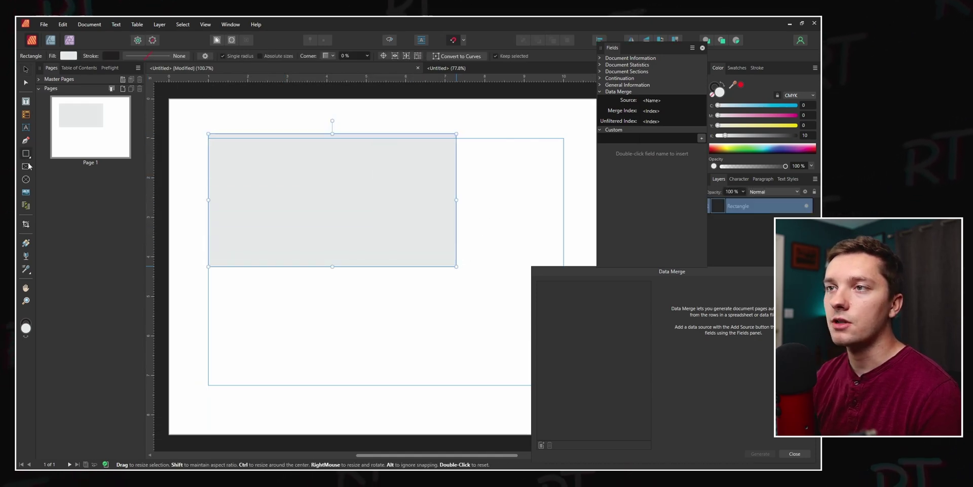
key(t)
drag(208, 272, 376, 306)
drag(208, 314, 356, 334)
drag(208, 342, 327, 354)
drag(210, 360, 521, 385)
click(257, 285)
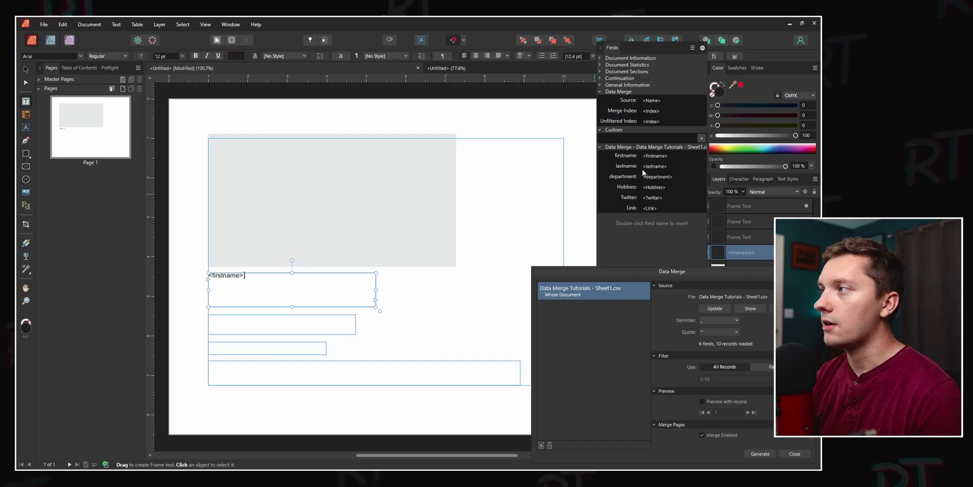
- Add the lastname field after firstname and enlarge the name text to 24 pt
double_click(655, 165)
drag(297, 284, 191, 276)
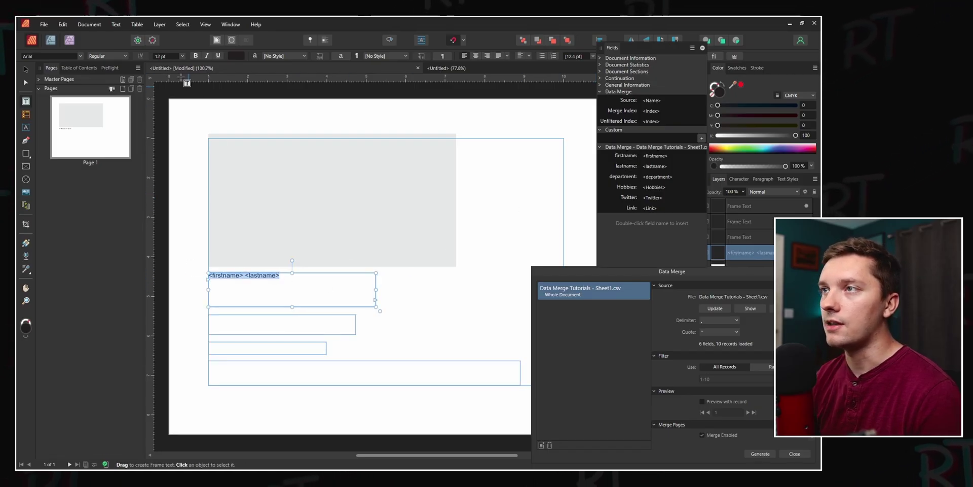
scroll(172, 57, up, 5)
scroll(171, 57, up, 7)
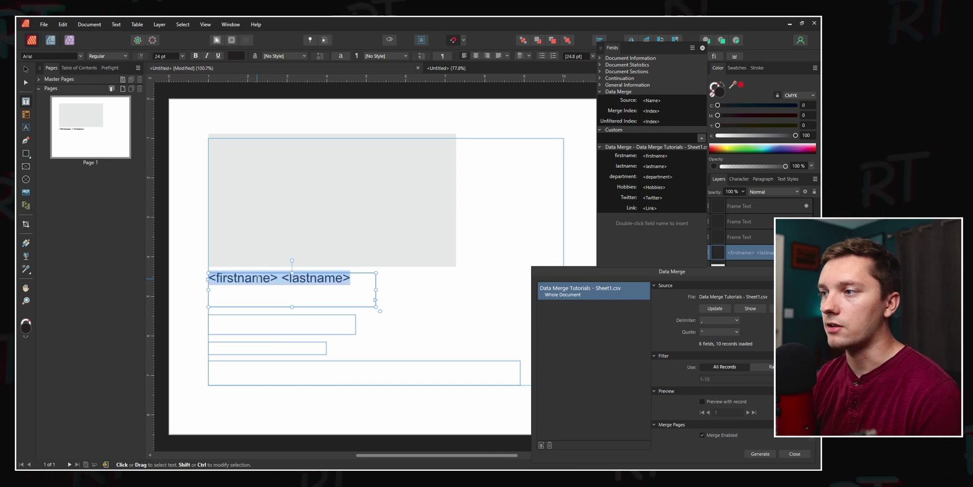
- Insert the Twitter field into the second frame and enlarge it to 20 pt
click(252, 326)
double_click(624, 198)
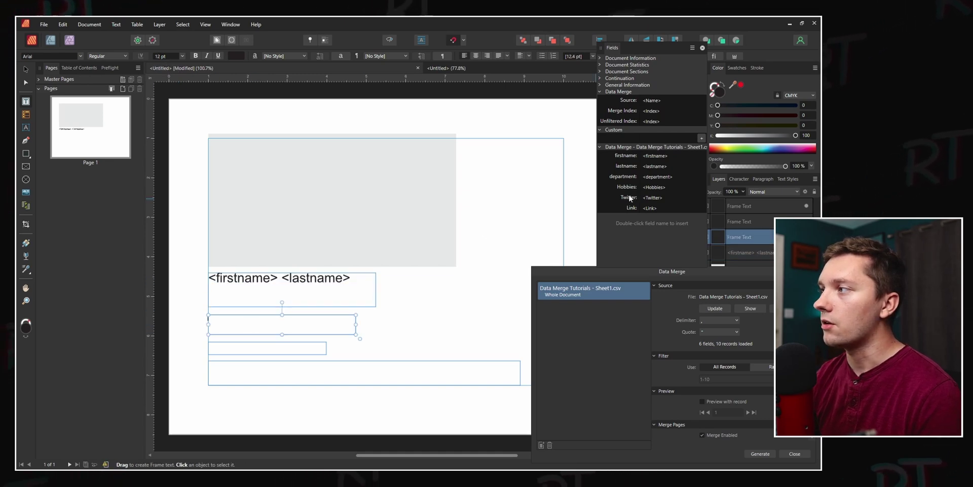
drag(254, 320, 206, 318)
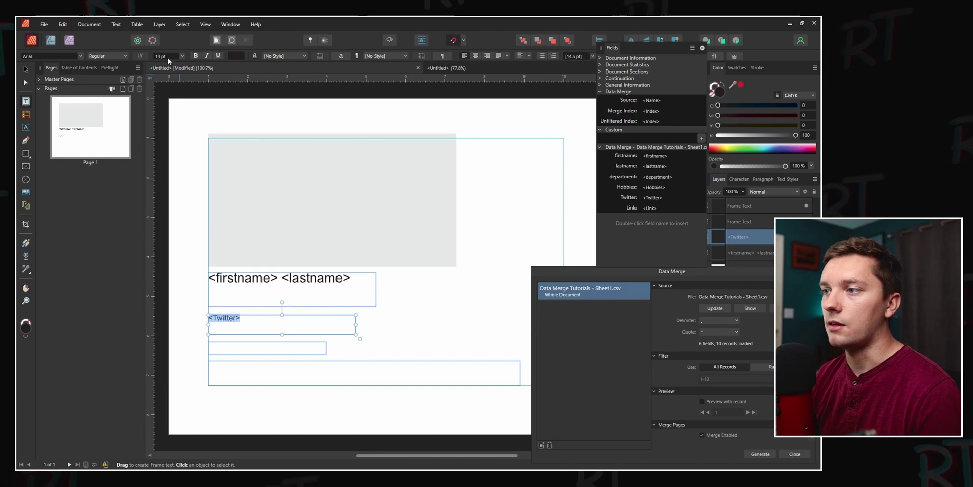
scroll(172, 57, up, 8)
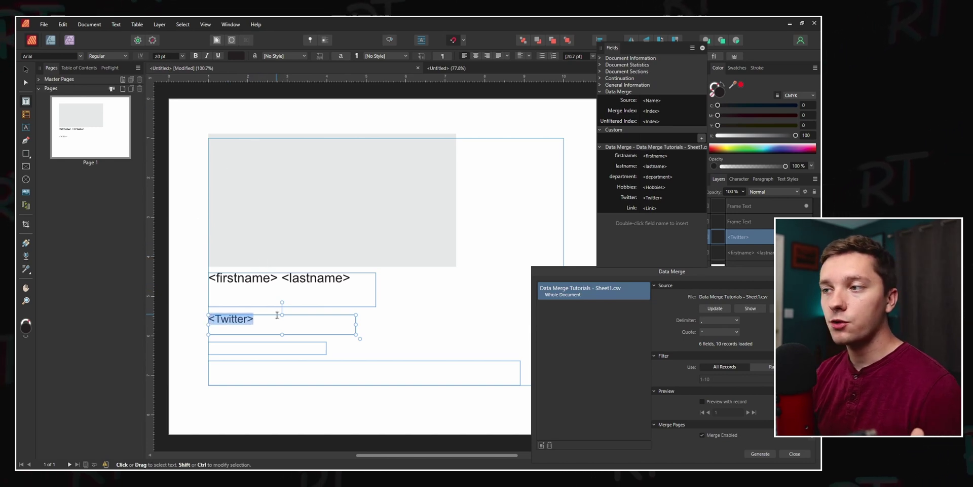
click(248, 318)
double_click(234, 320)
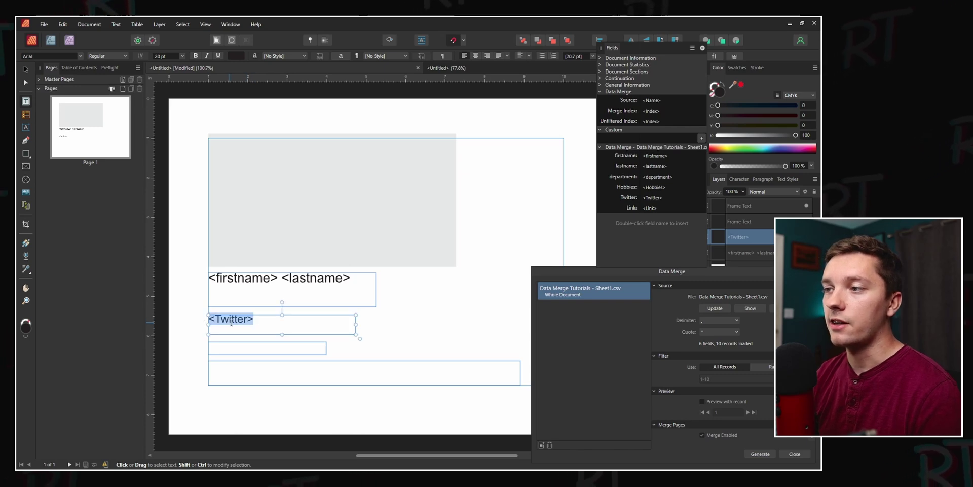
right_click(233, 319)
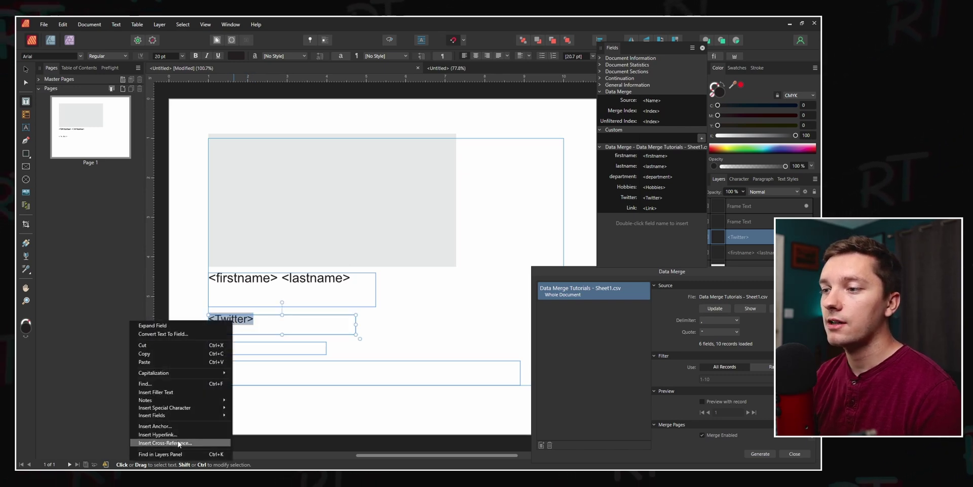
- Hyperlink the <Twitter> text using From Data Merge with the Link field as address
mouse_move(180, 441)
click(218, 437)
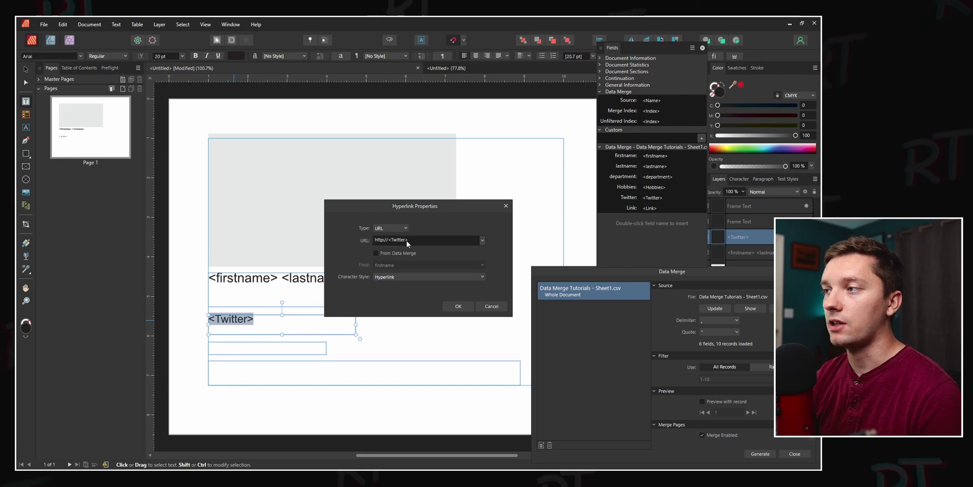
click(375, 253)
click(374, 265)
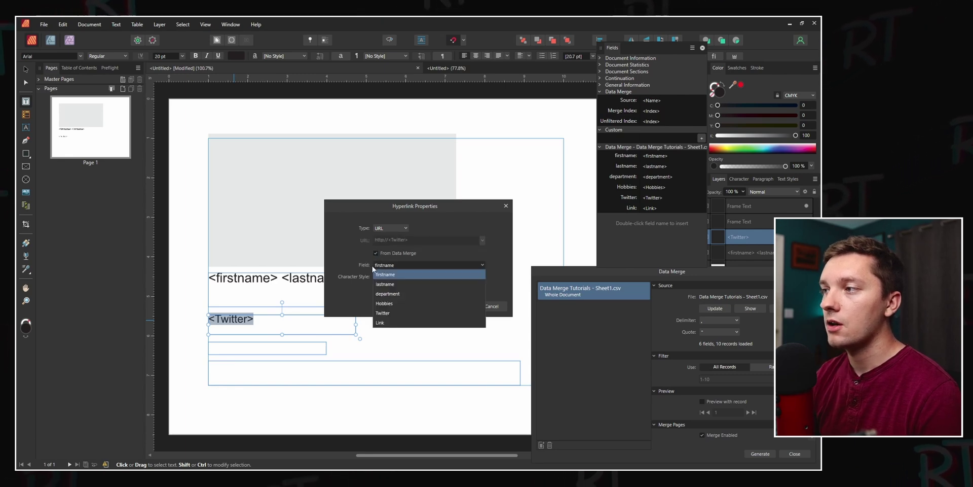
click(385, 323)
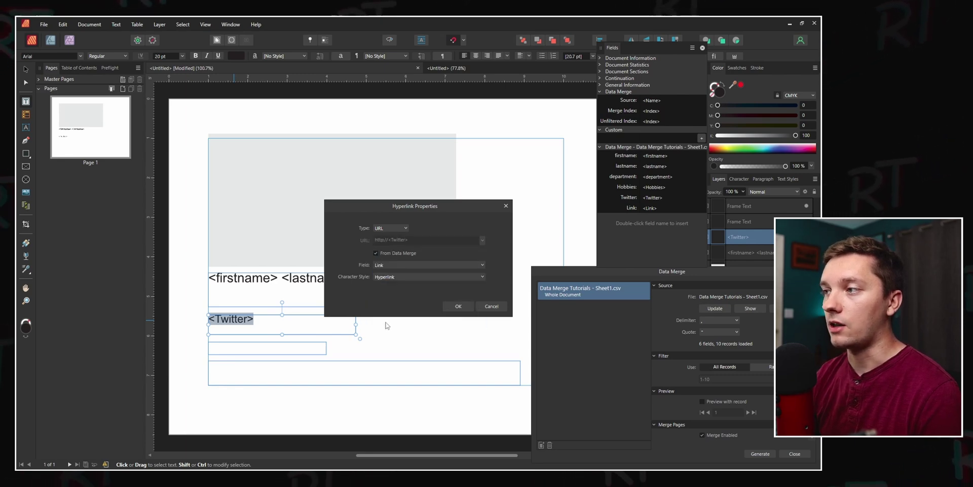
click(458, 307)
click(267, 348)
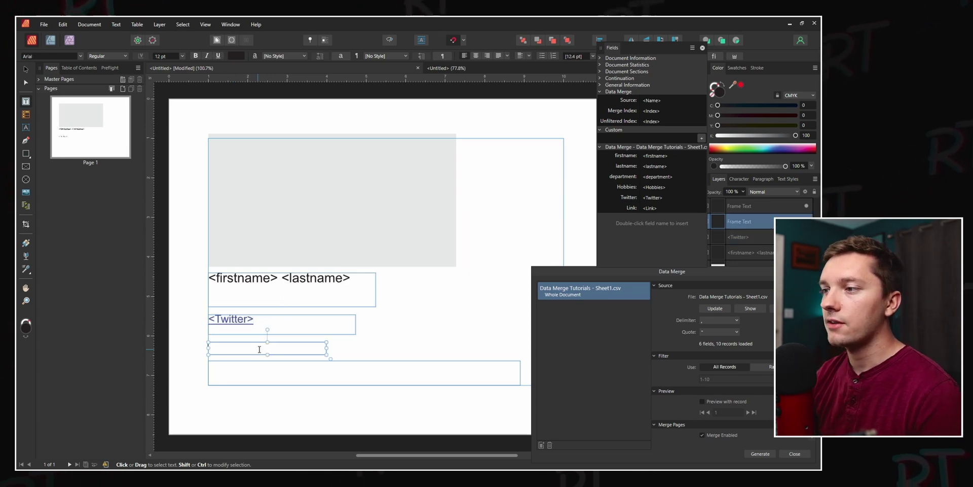
- Insert the department field into the third frame and Hobbies into the bottom frame
double_click(633, 177)
click(281, 372)
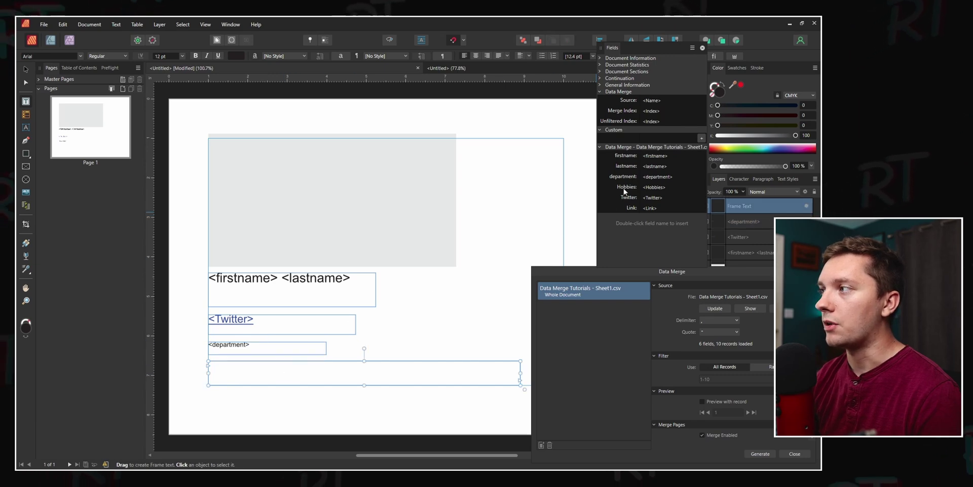
double_click(238, 346)
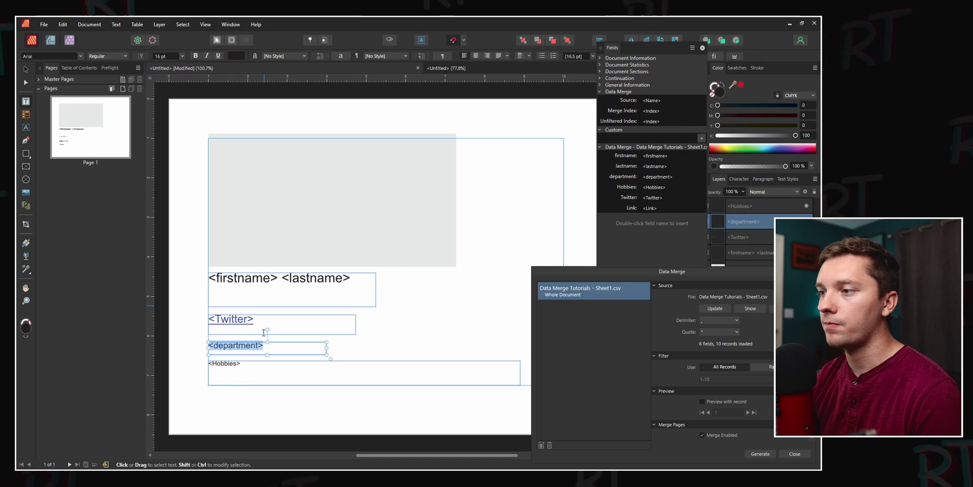
click(305, 372)
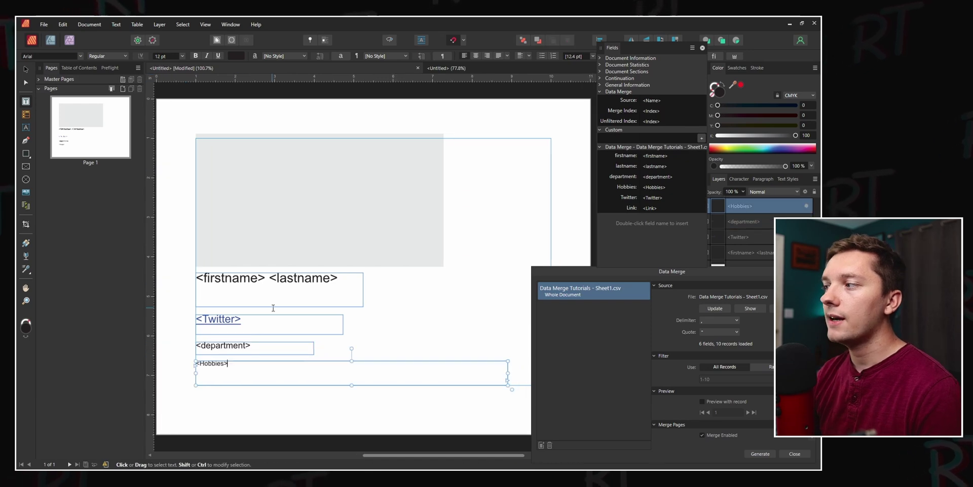
- Generate the merged document with one page per record and browse the generated pages
click(752, 452)
click(387, 257)
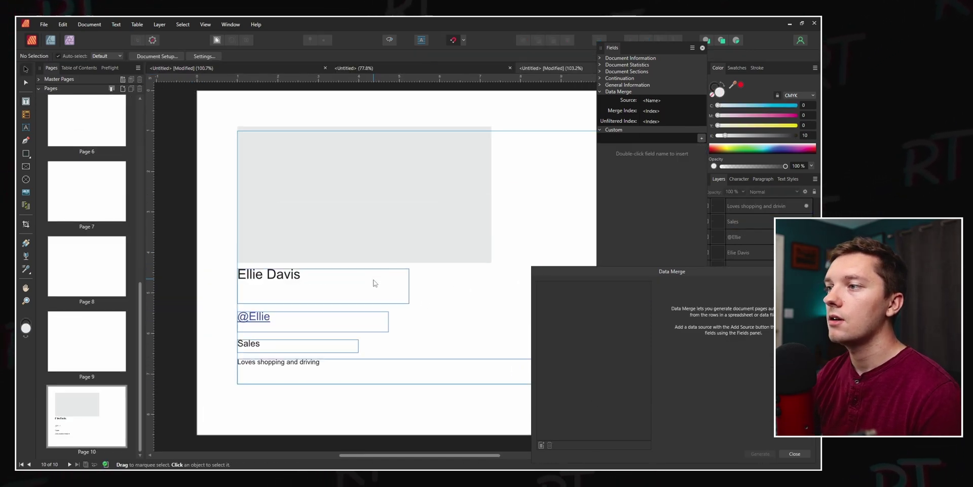
scroll(183, 299, down, 1)
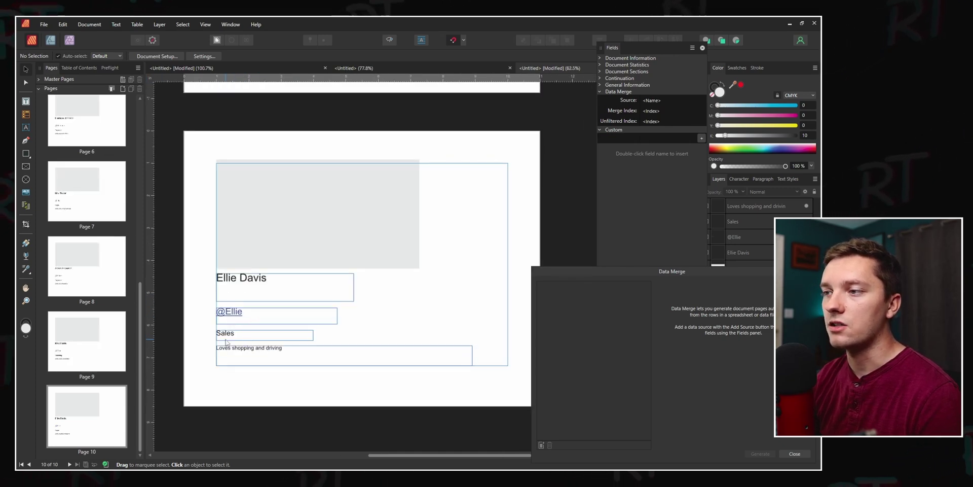
scroll(76, 299, up, 3)
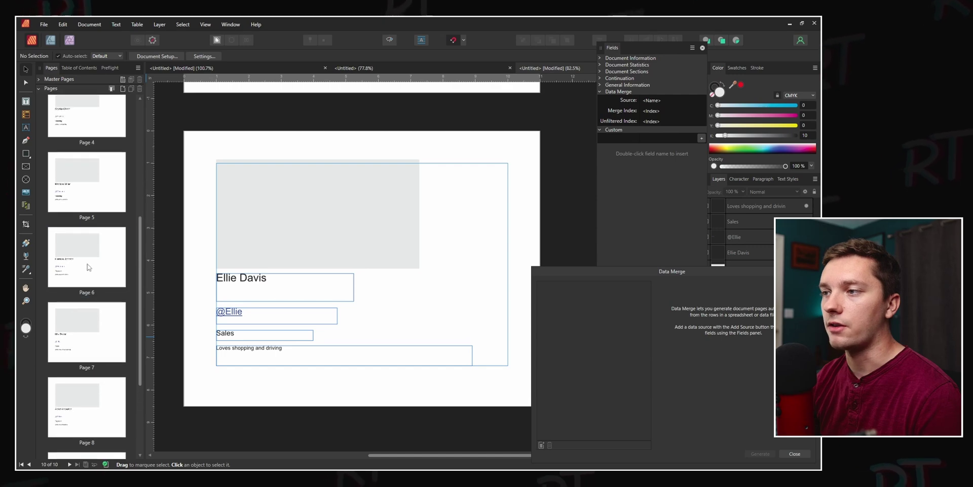
click(87, 268)
scroll(91, 243, up, 3)
click(101, 186)
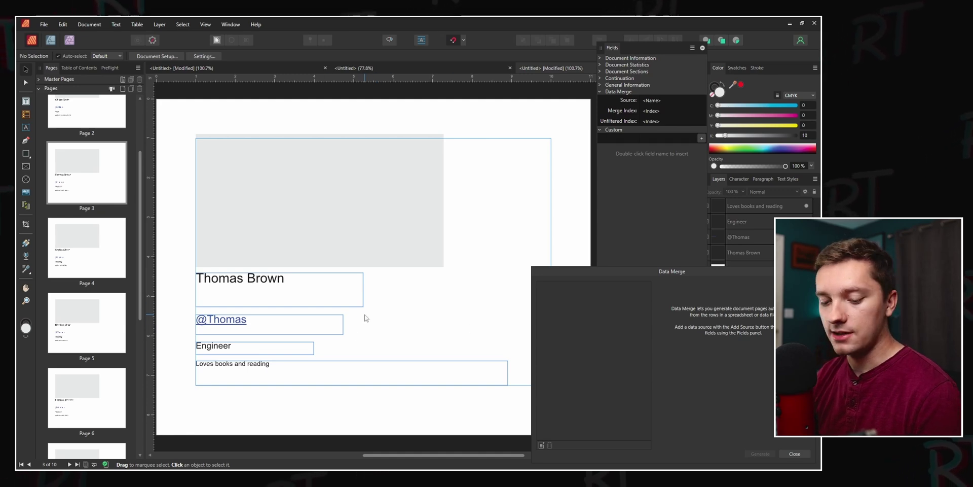
- Export all pages as JPEG images named 'business'
key(ctrl+alt+shift+w)
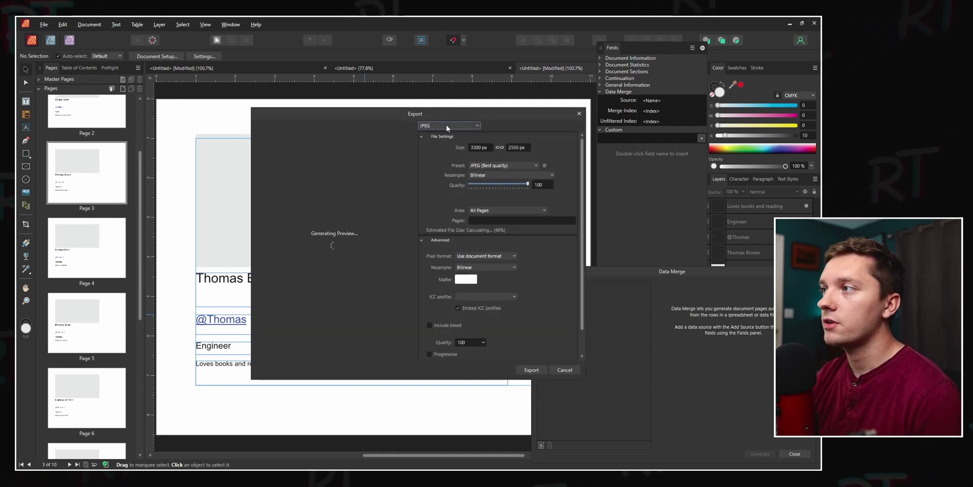
click(531, 369)
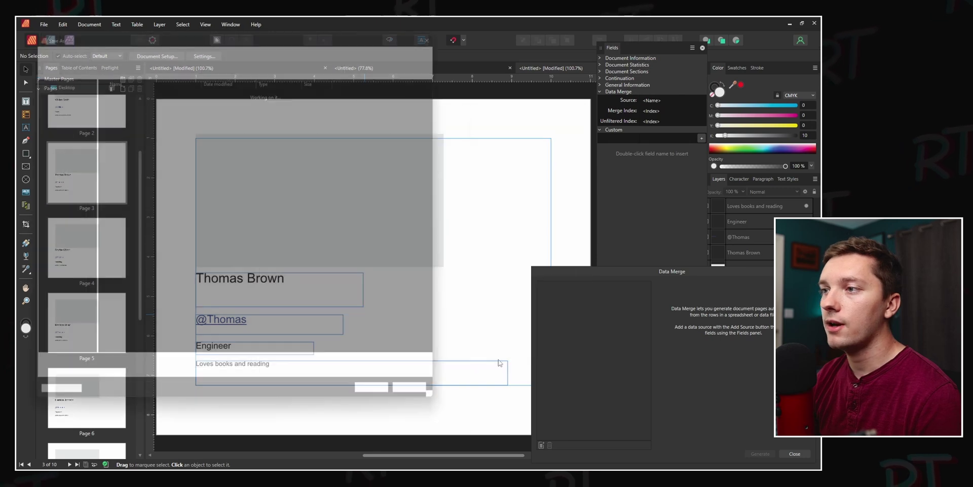
text(busine)
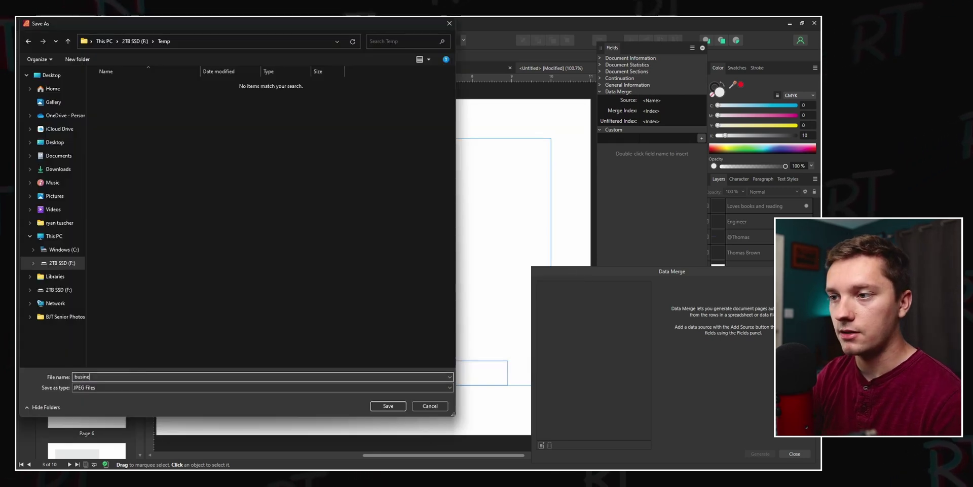
text(ss)
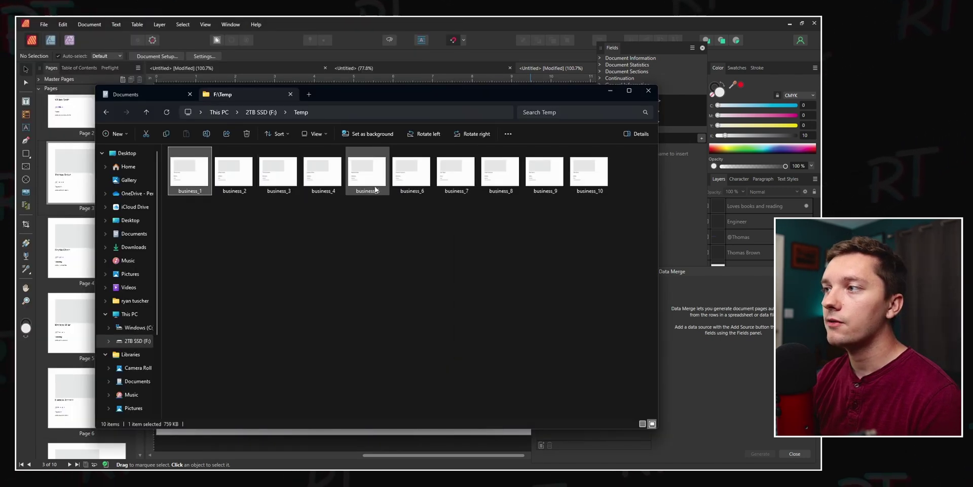
- Preview the exported card images, including business_8, in the Temp folder
double_click(368, 173)
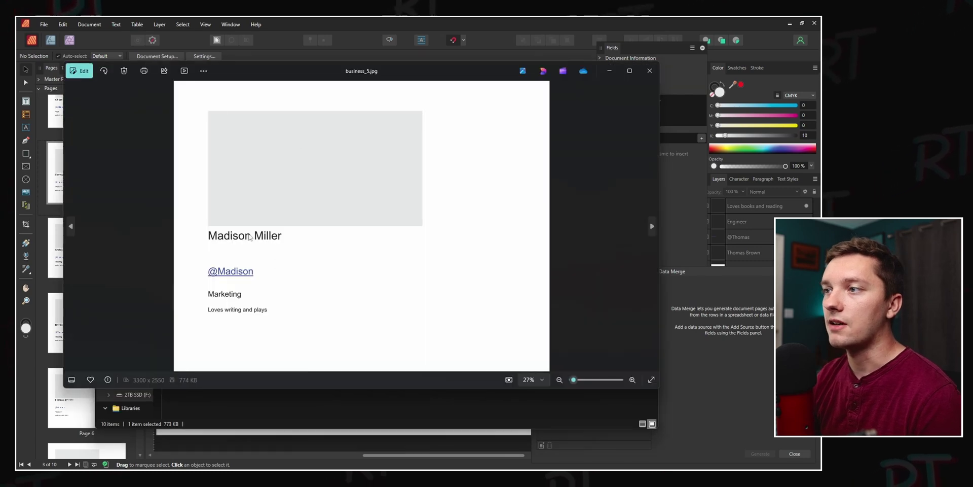
click(649, 71)
double_click(500, 169)
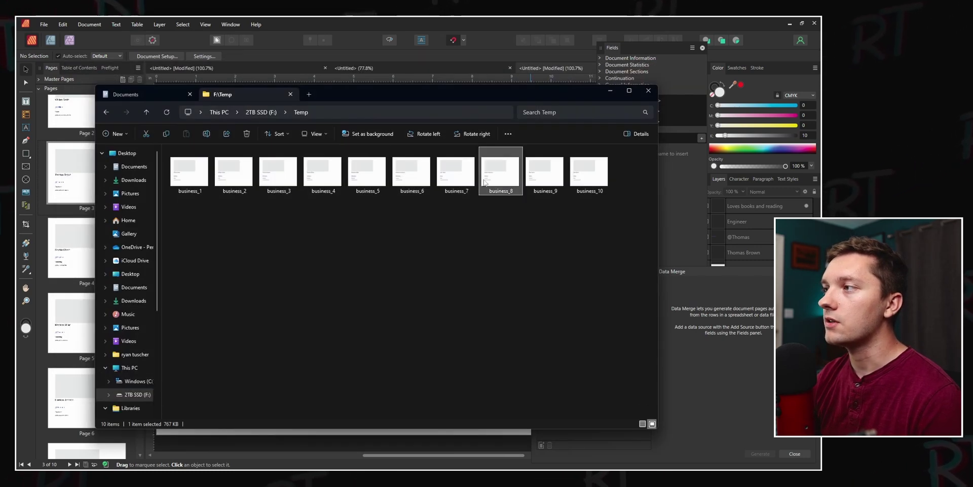
click(649, 71)
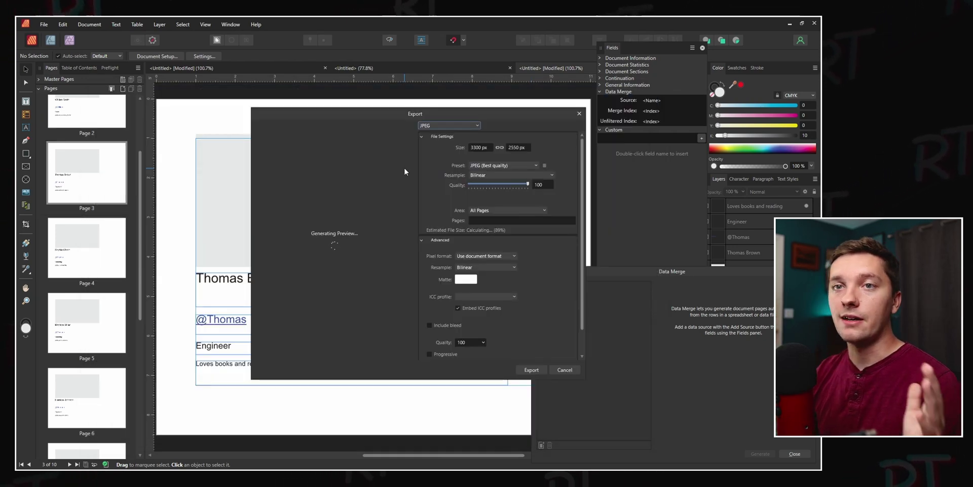
- Set the export to PDF with the PDF (digital - high quality) preset and All Pages
click(449, 125)
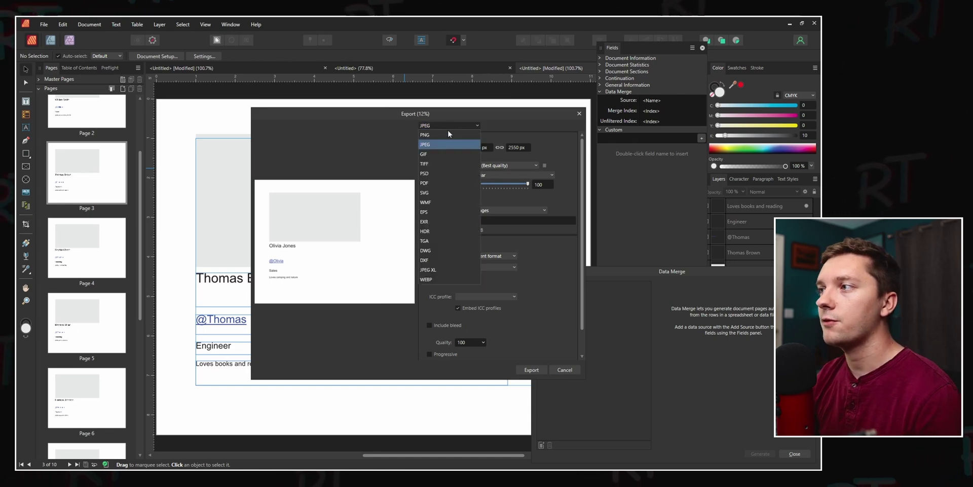
click(433, 181)
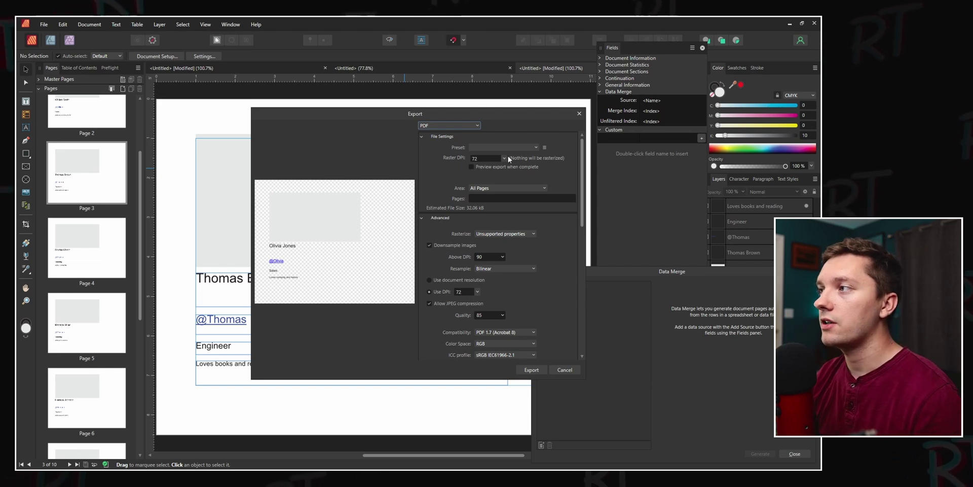
click(524, 148)
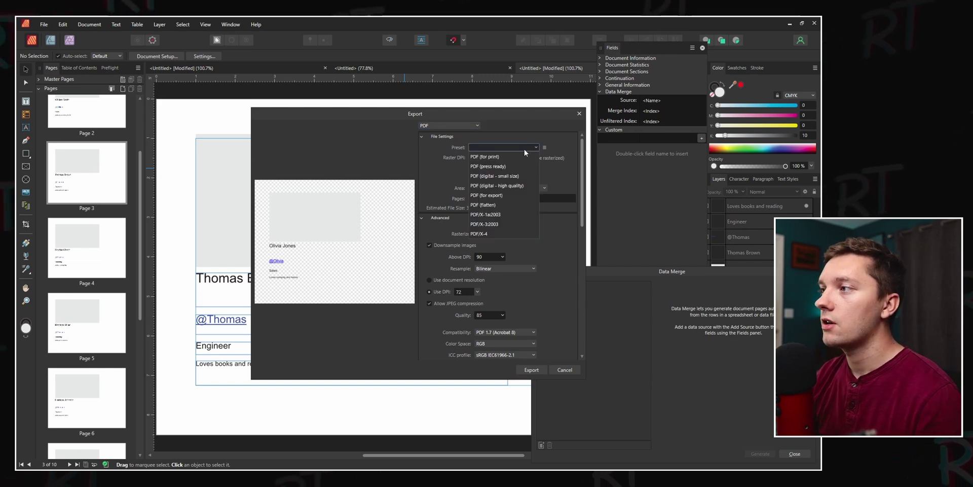
click(503, 185)
click(513, 188)
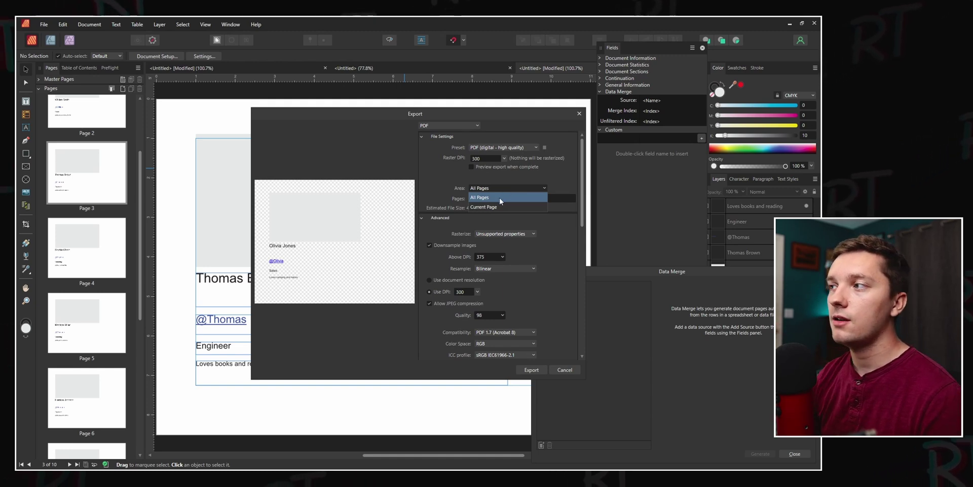
click(489, 198)
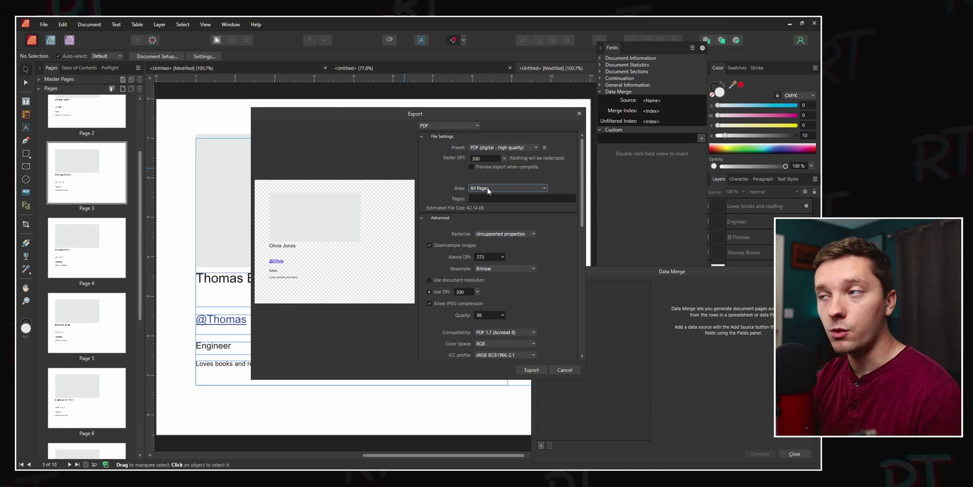
- Export the PDF and save it under the name 'business'
click(532, 370)
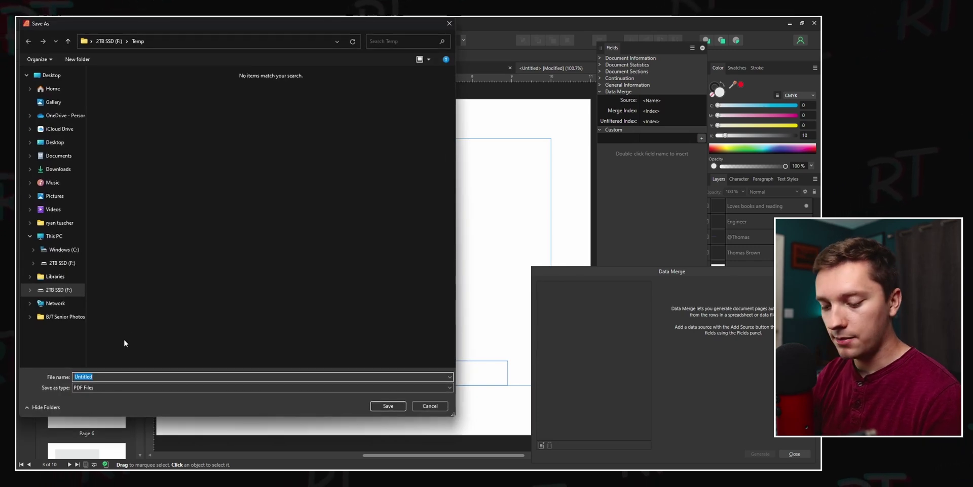
text(busniess)
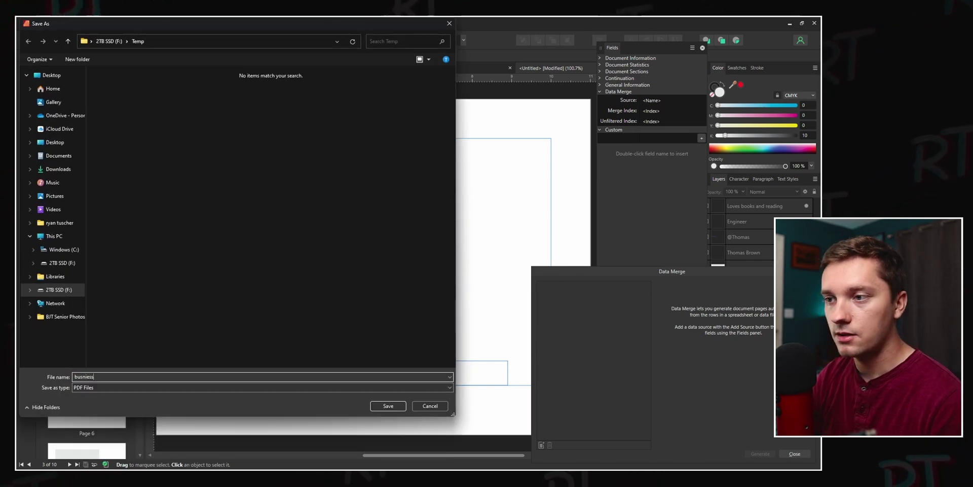
key(BackSpace)
key(BackSpace)
text(in)
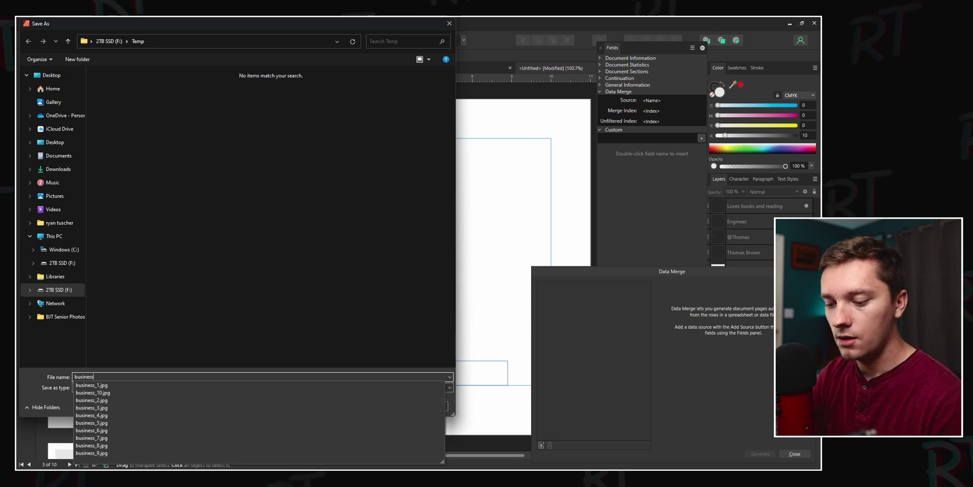
text(ess p)
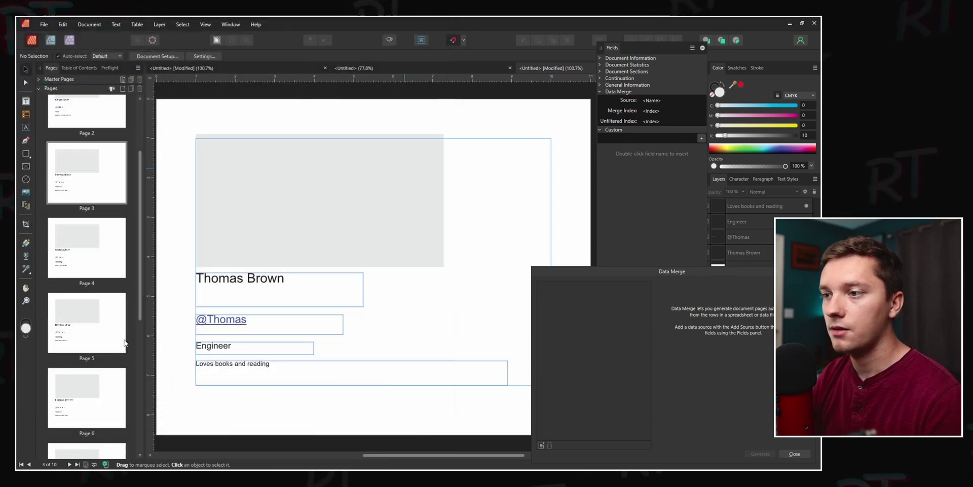
- Open business.pdf from the Temp folder and scroll through it to check the result
click(398, 460)
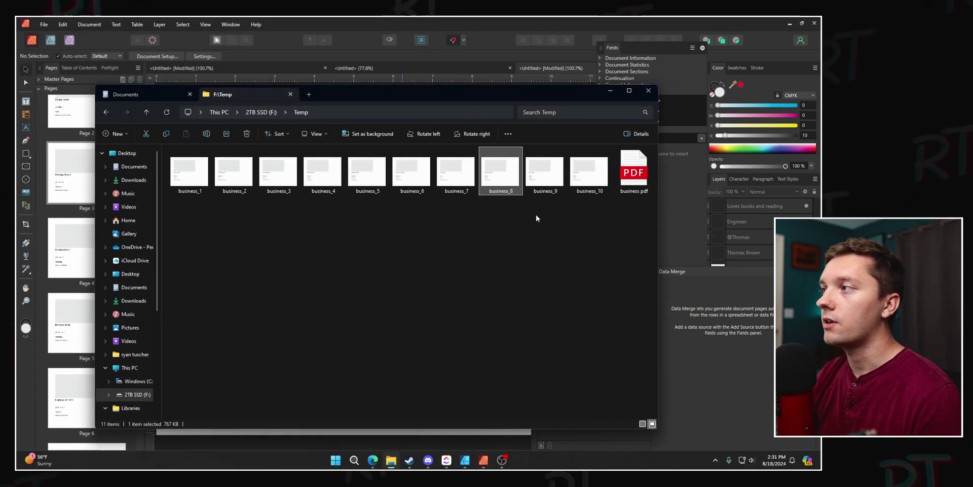
double_click(632, 170)
scroll(381, 237, down, 15)
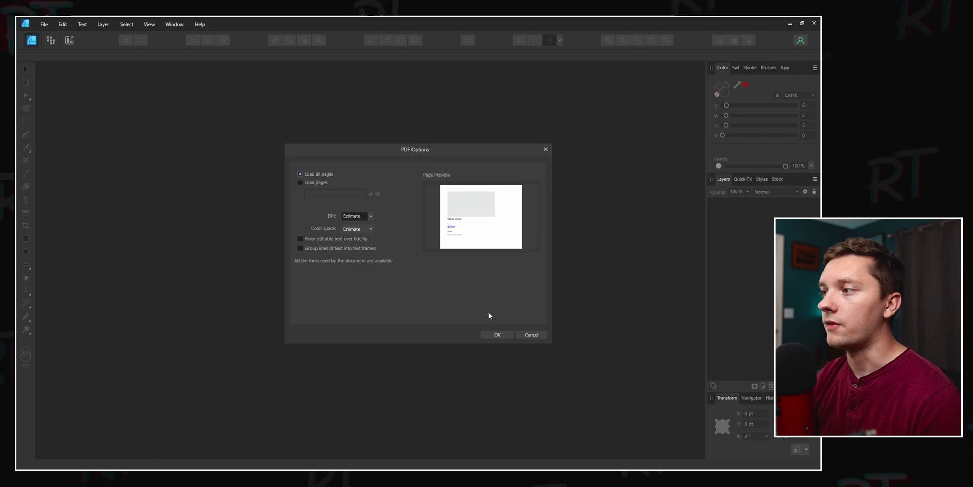
- Load all PDF pages, then rename the Page 9 and Page 8 artboards to their people's first names
click(496, 334)
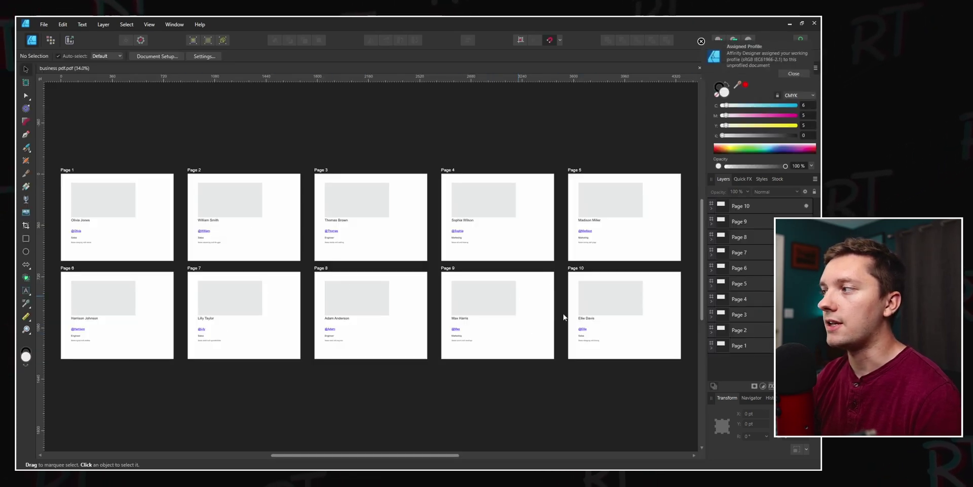
double_click(749, 222)
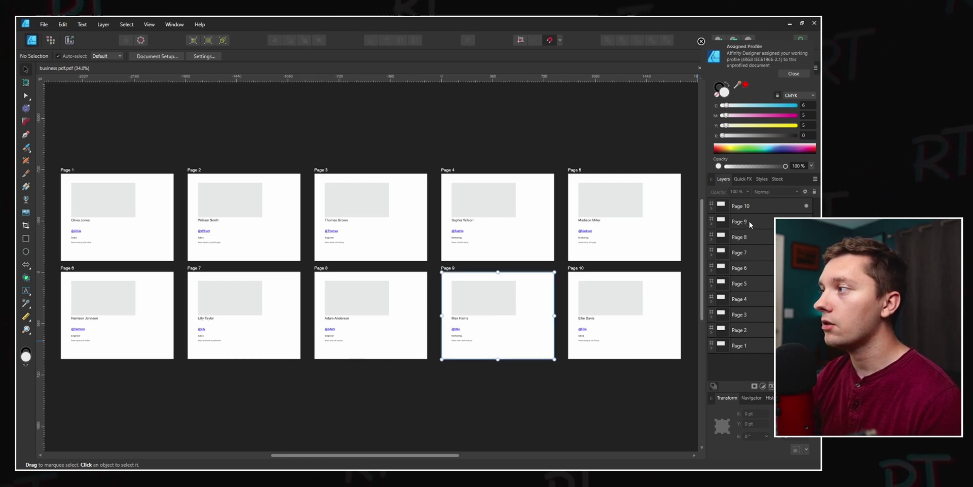
text(Max)
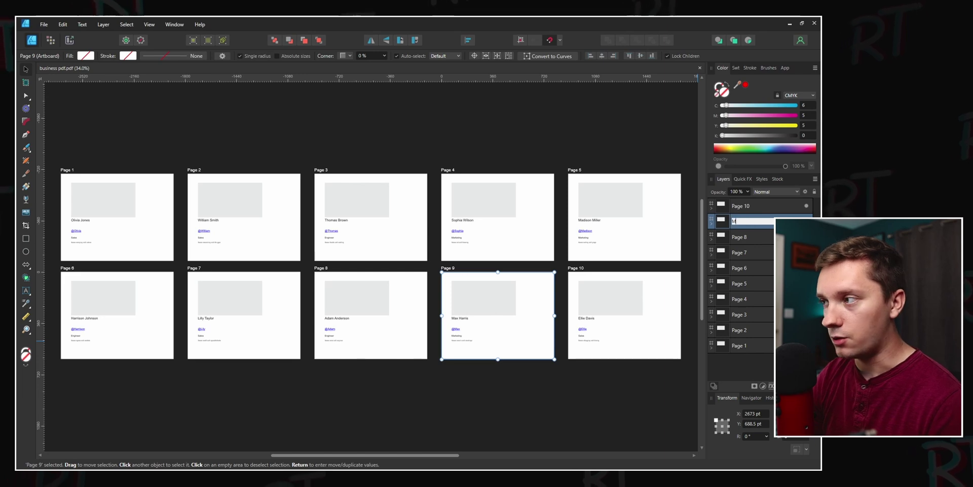
click(698, 254)
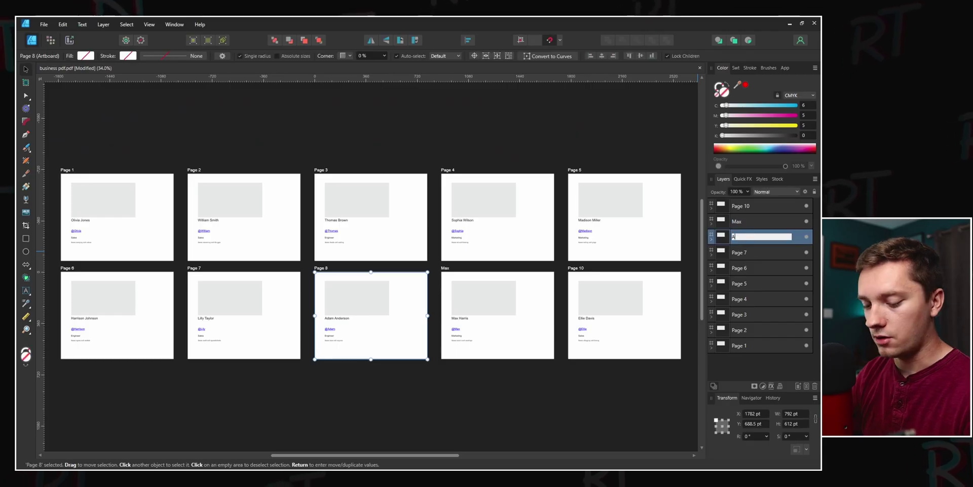
key(Return)
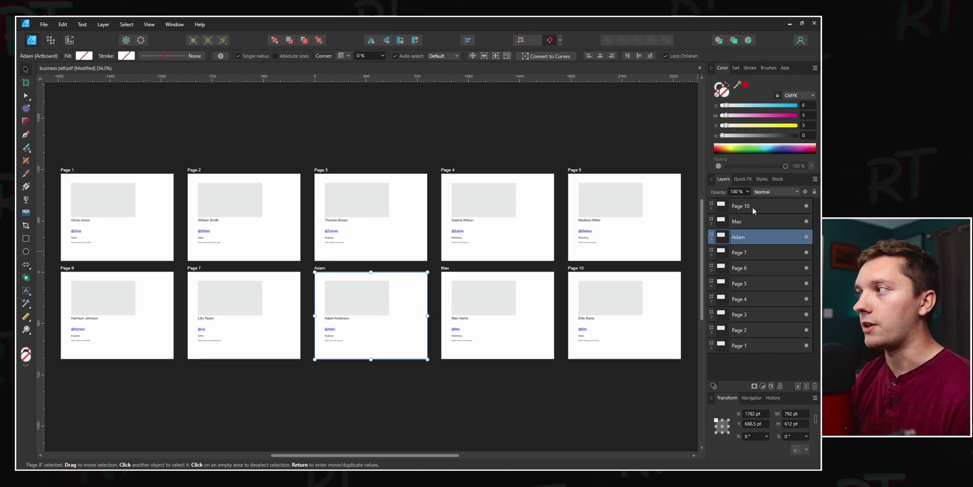
- In the Export Persona, select all ten artboards and create a slice for each
click(69, 40)
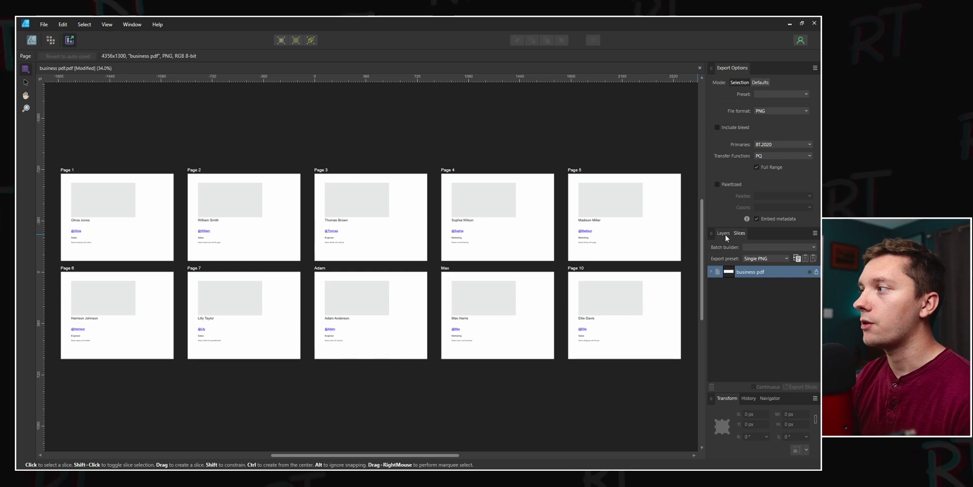
click(724, 233)
click(758, 251)
scroll(758, 257, down, 1)
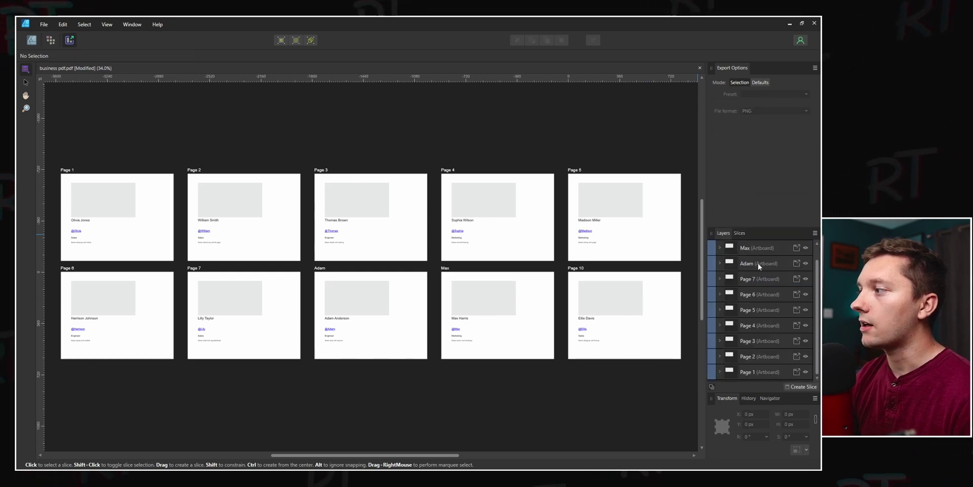
shift+click(766, 372)
scroll(765, 367, up, 1)
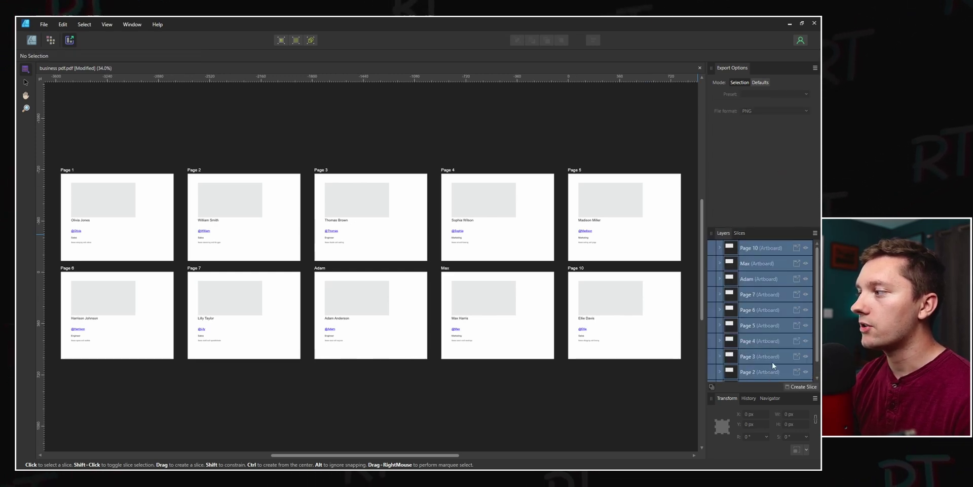
click(803, 387)
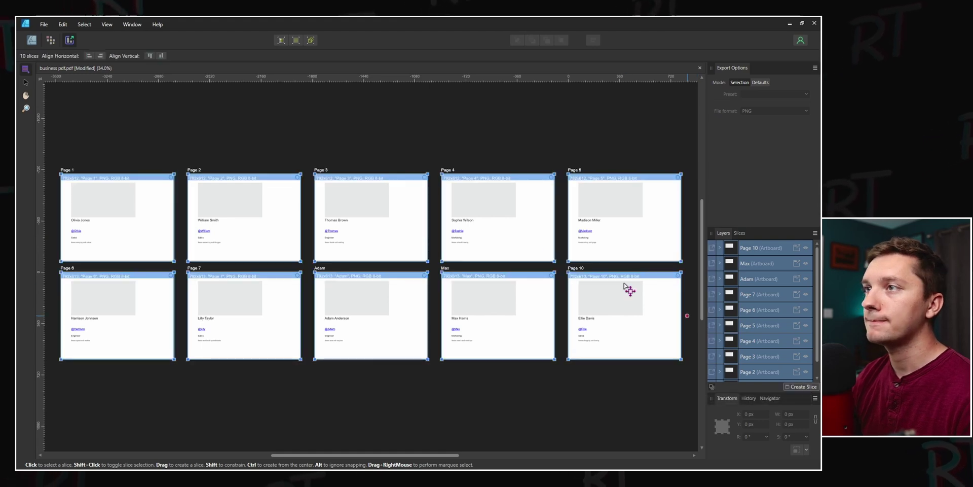
click(740, 233)
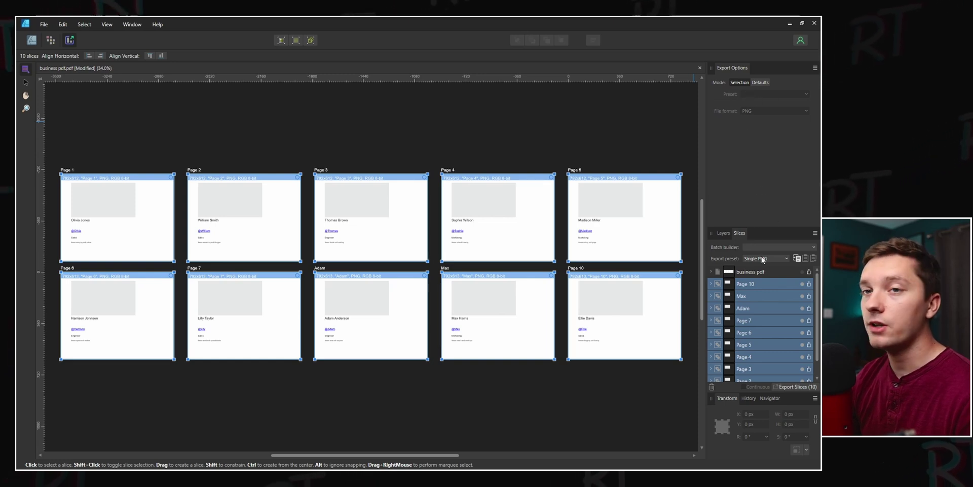
click(762, 83)
- Set all ten slices to PDF (digital - high quality) and start exporting them
click(761, 95)
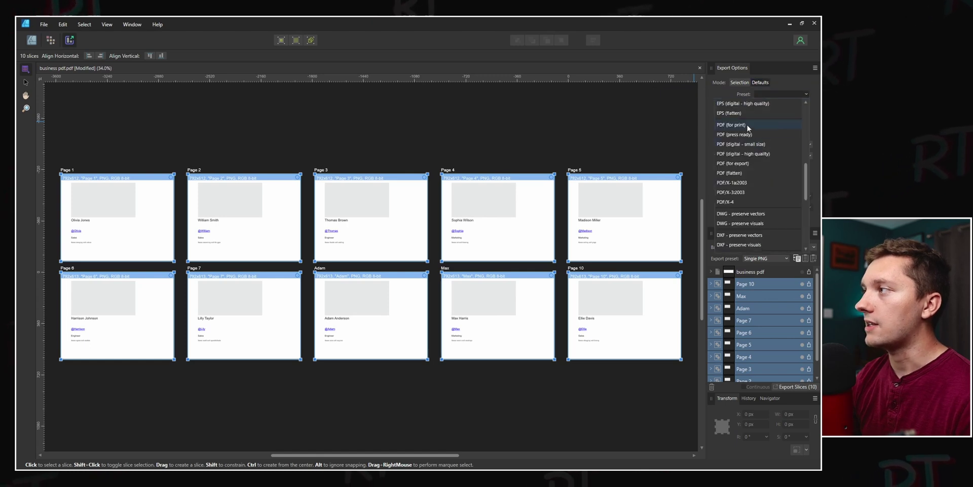
click(747, 125)
click(740, 83)
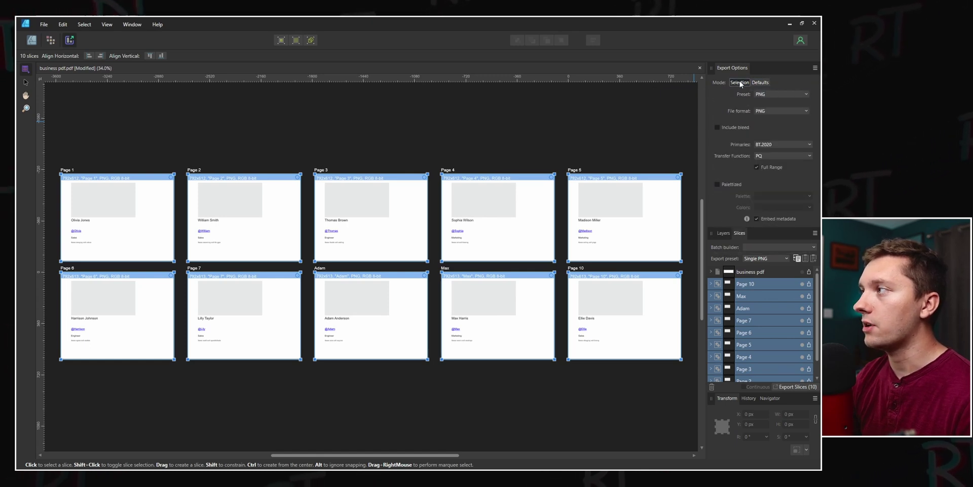
click(778, 94)
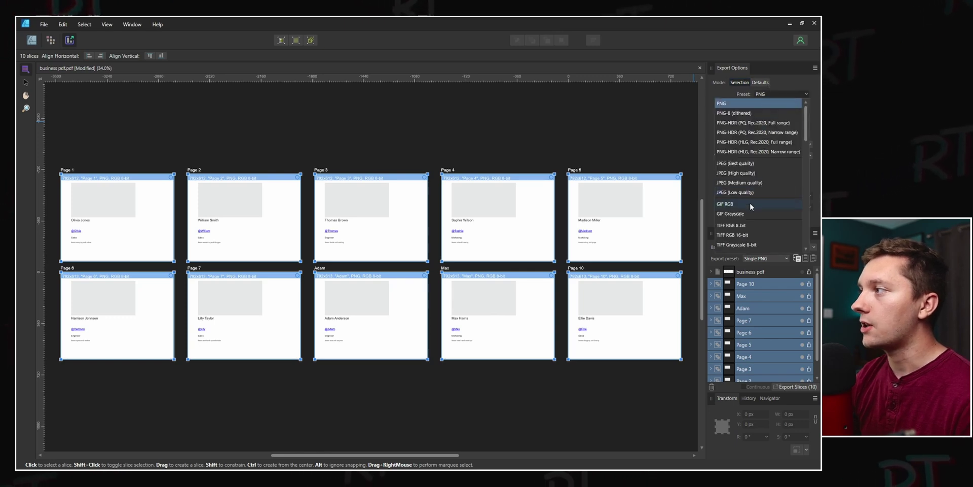
scroll(750, 202, down, 5)
scroll(753, 193, down, 2)
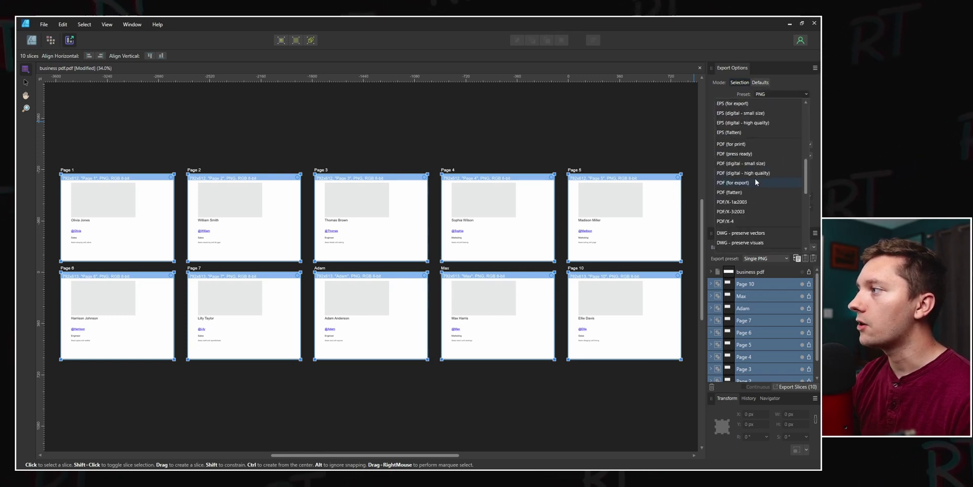
scroll(752, 174, down, 3)
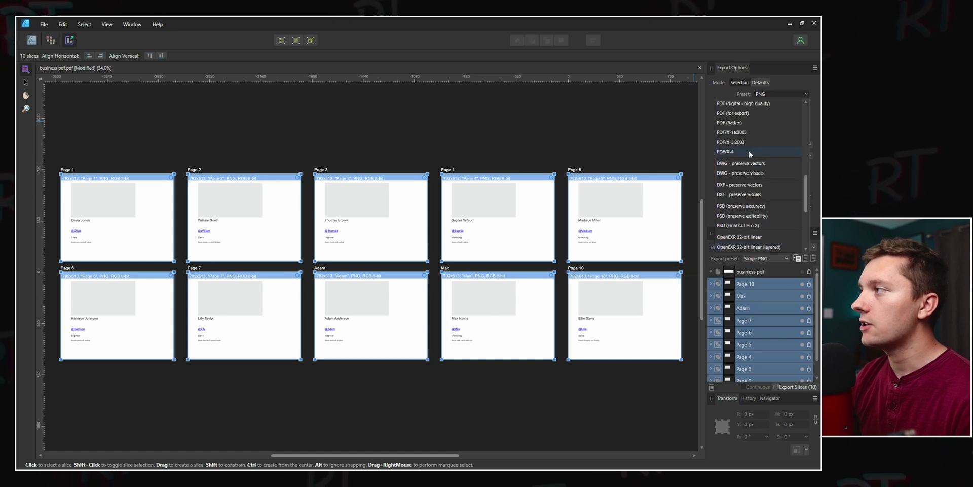
scroll(749, 156, up, 3)
click(733, 175)
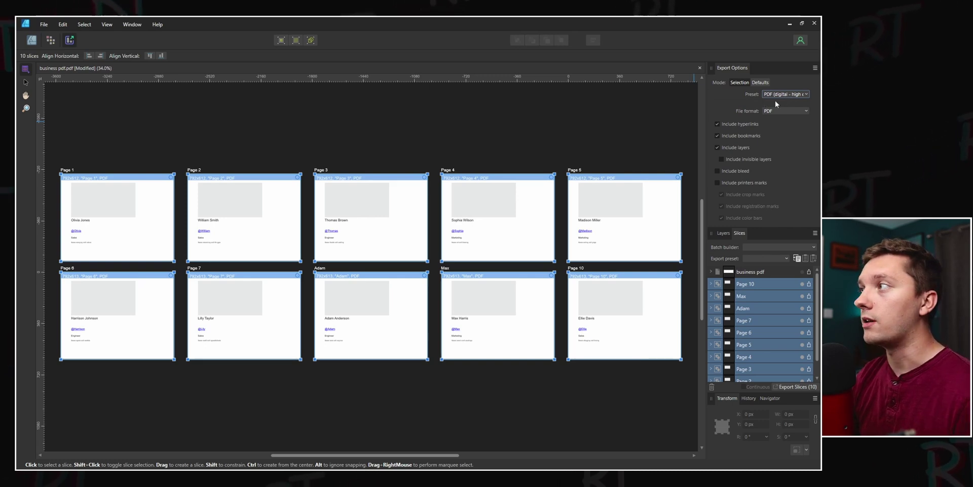
click(796, 387)
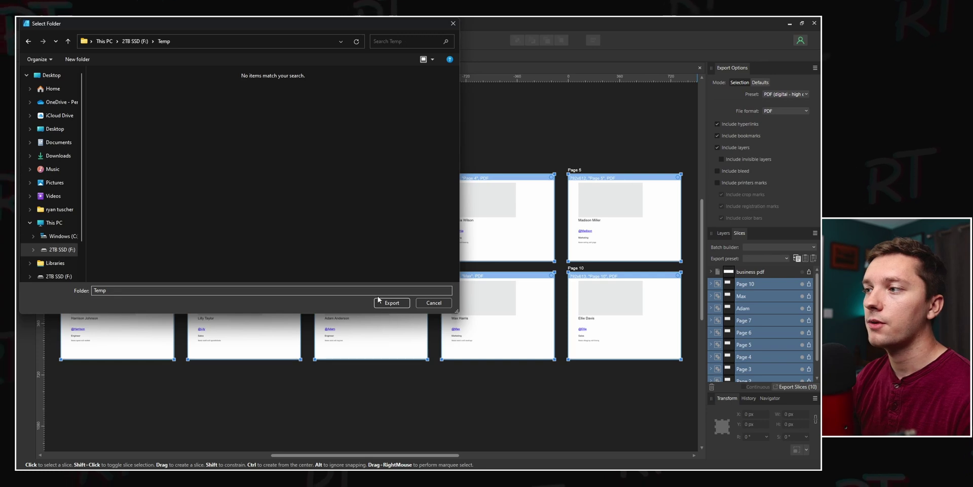
- Export each card slice as its own PDF into F:\Temp, then view two of them, including Page 3, in Edge
click(392, 303)
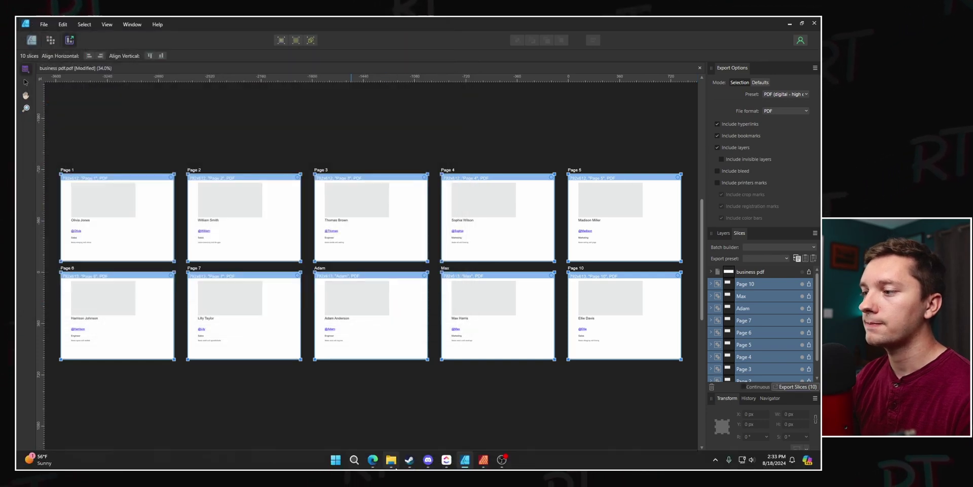
click(391, 460)
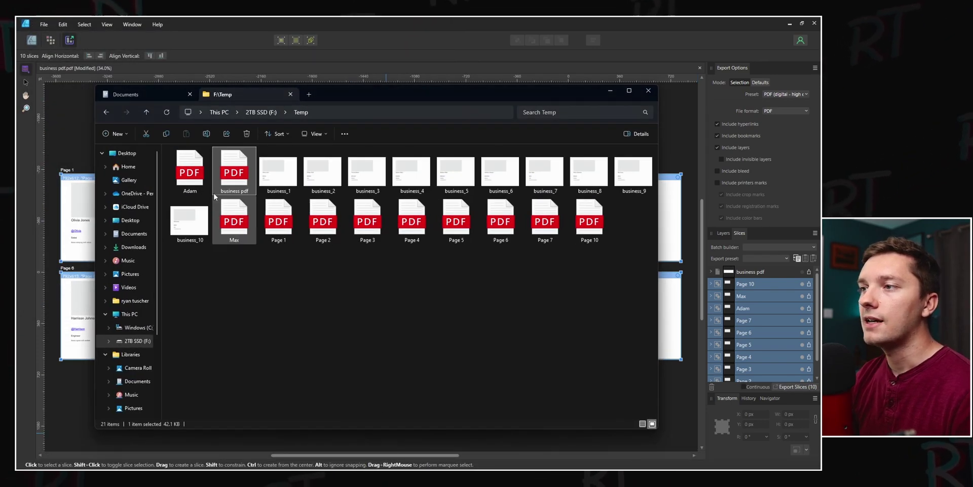
double_click(189, 173)
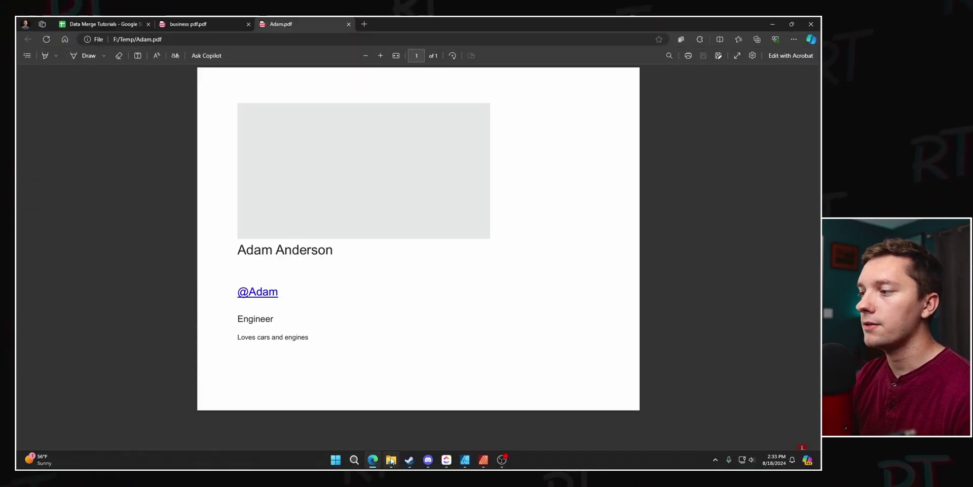
click(466, 417)
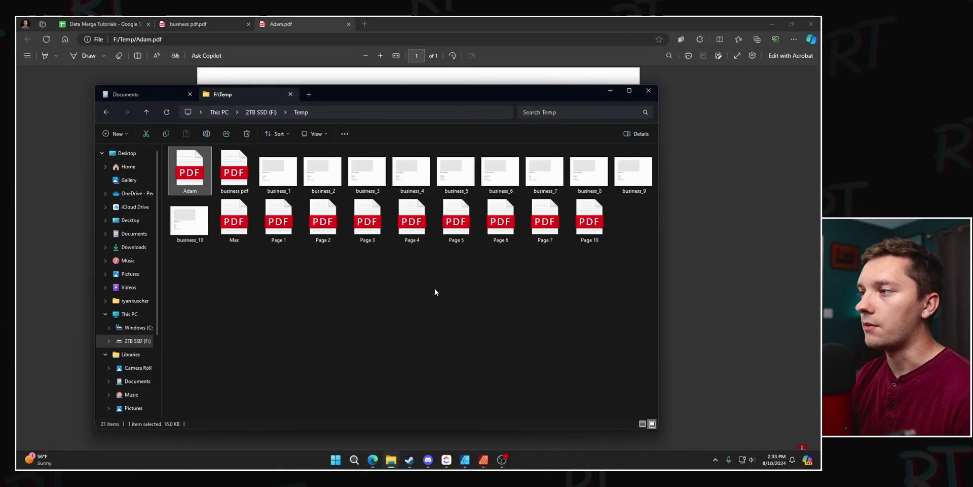
double_click(375, 232)
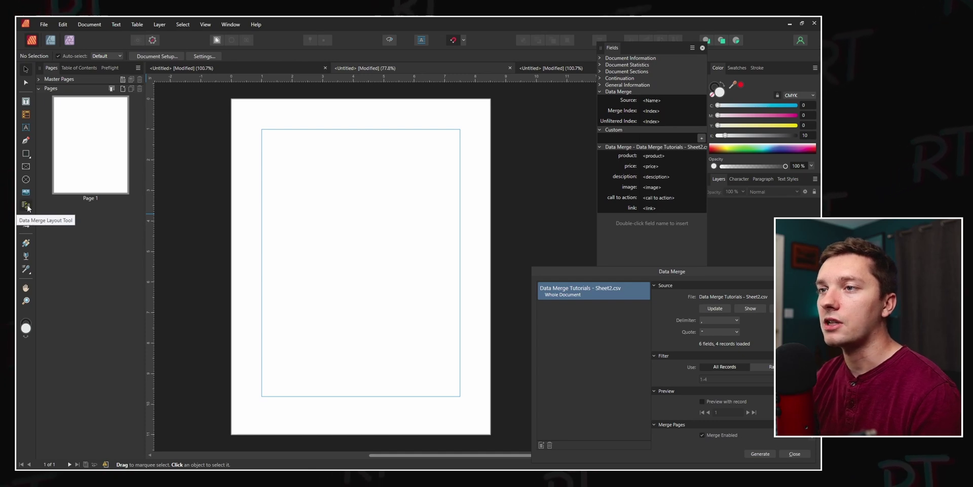
- Draw a Data Merge Layout across the page margins with 2 rows and 2 columns
click(26, 206)
drag(261, 128, 460, 396)
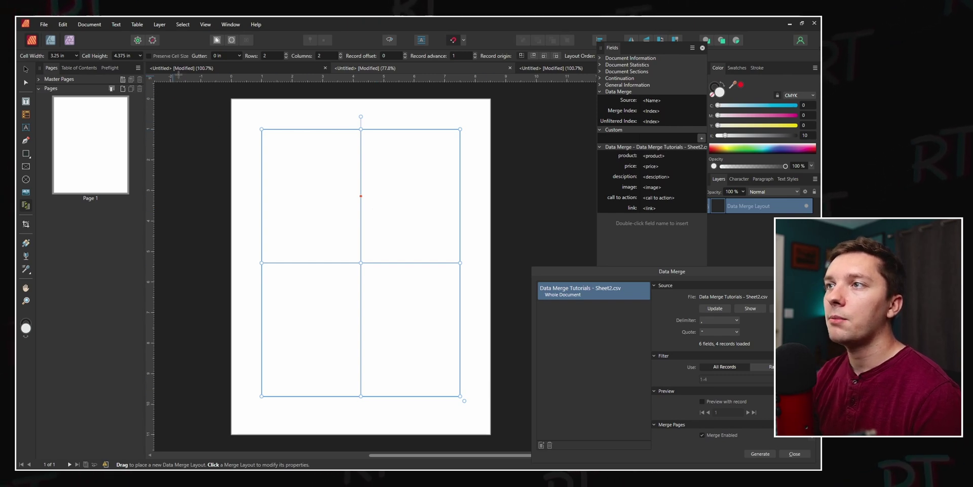
scroll(232, 59, up, 10)
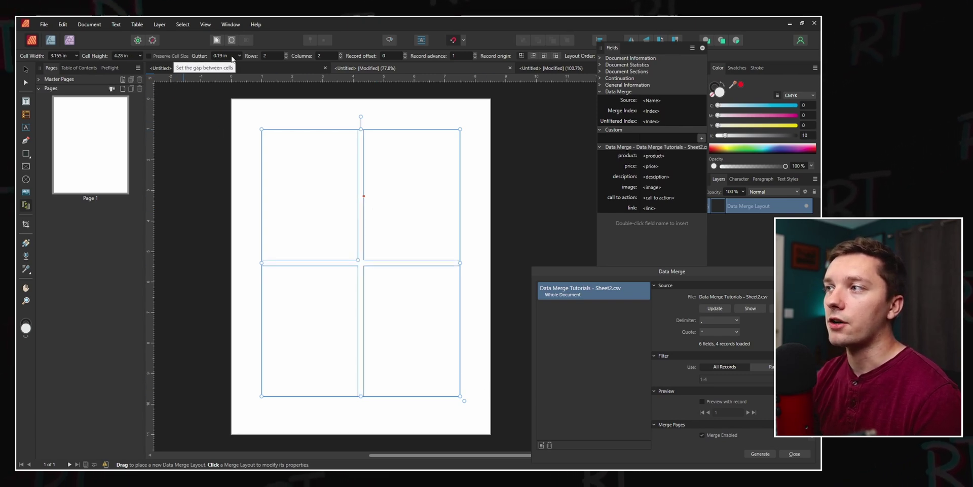
scroll(233, 59, down, 16)
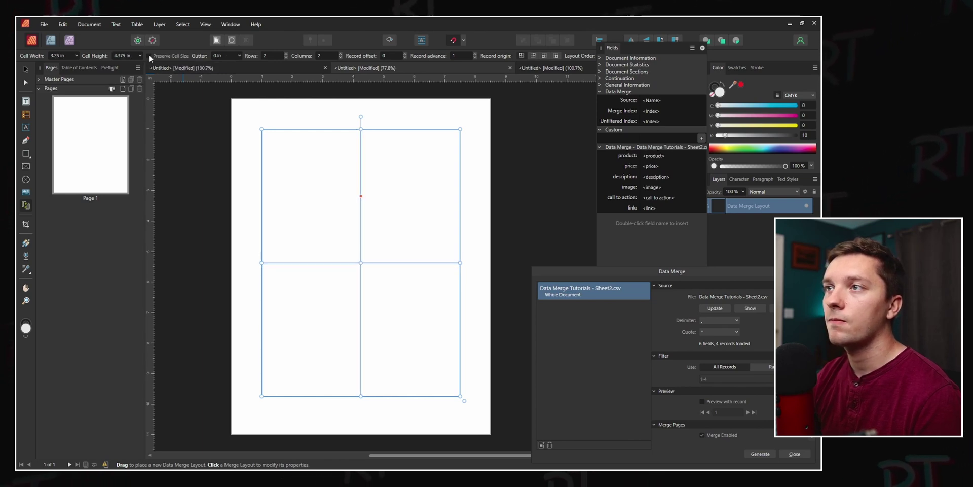
scroll(217, 56, up, 17)
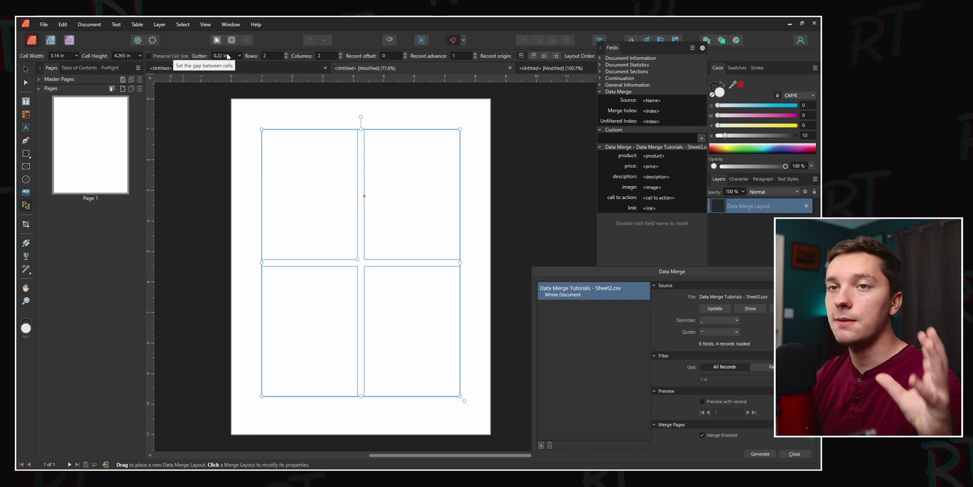
scroll(227, 56, up, 3)
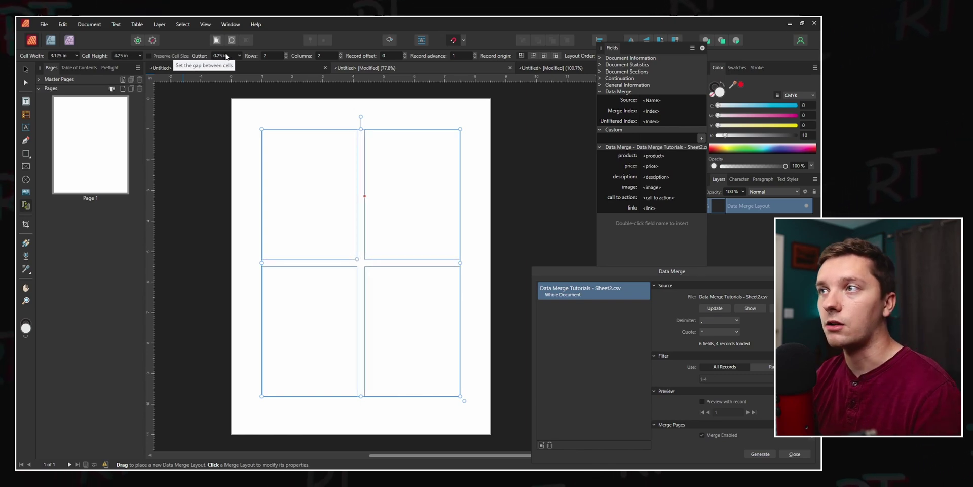
scroll(226, 57, down, 20)
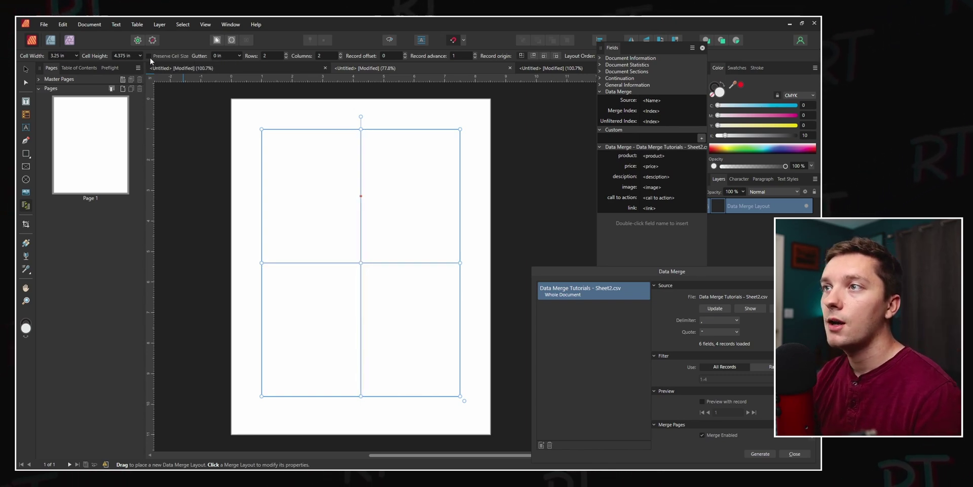
scroll(226, 56, up, 20)
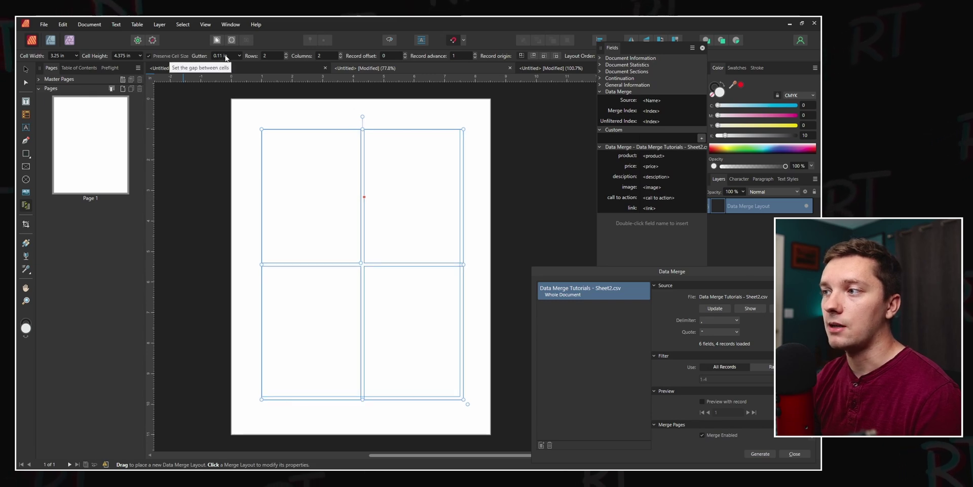
scroll(226, 57, up, 20)
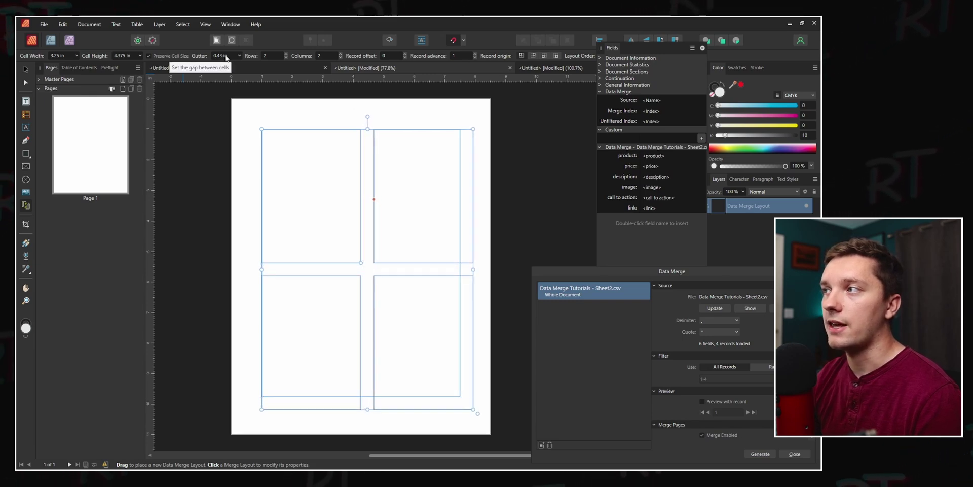
scroll(226, 57, up, 9)
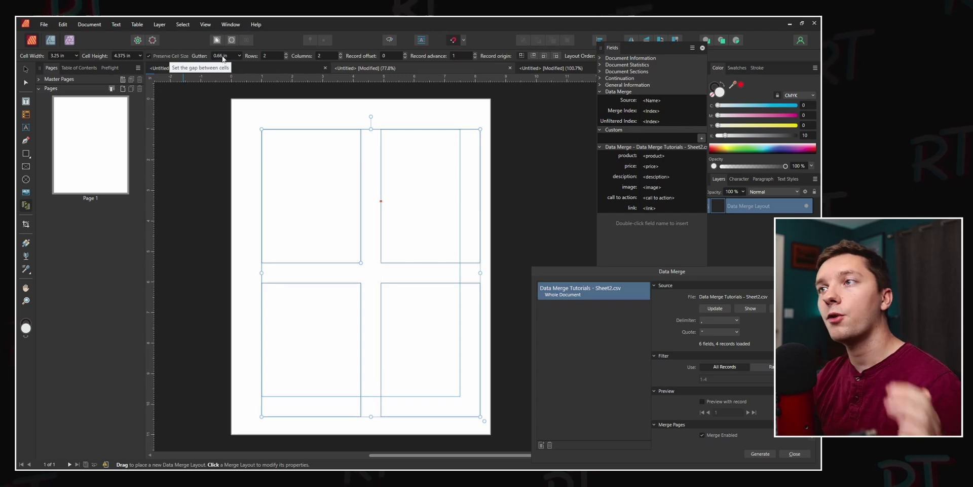
scroll(221, 56, down, 12)
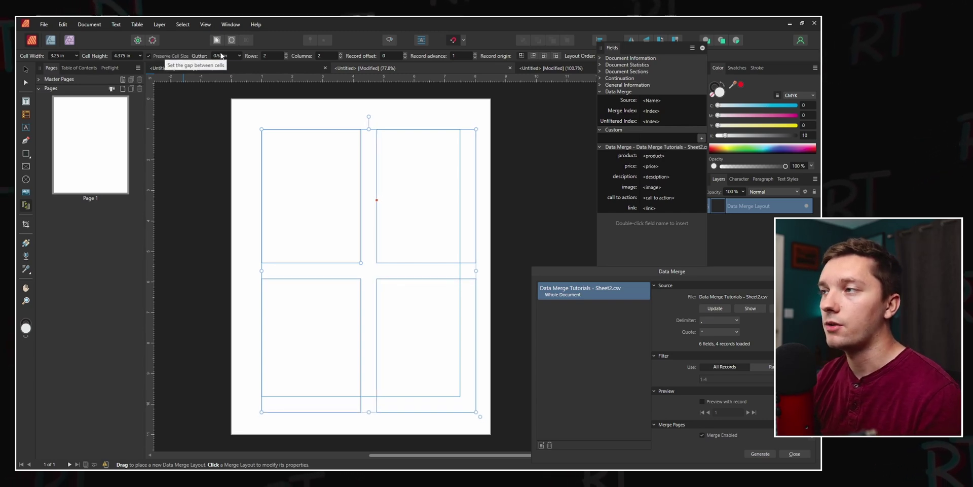
- Set the gutter to 0 and record advance to 2, keeping 3.25 × 4.375 in cells
text(0)
key(Return)
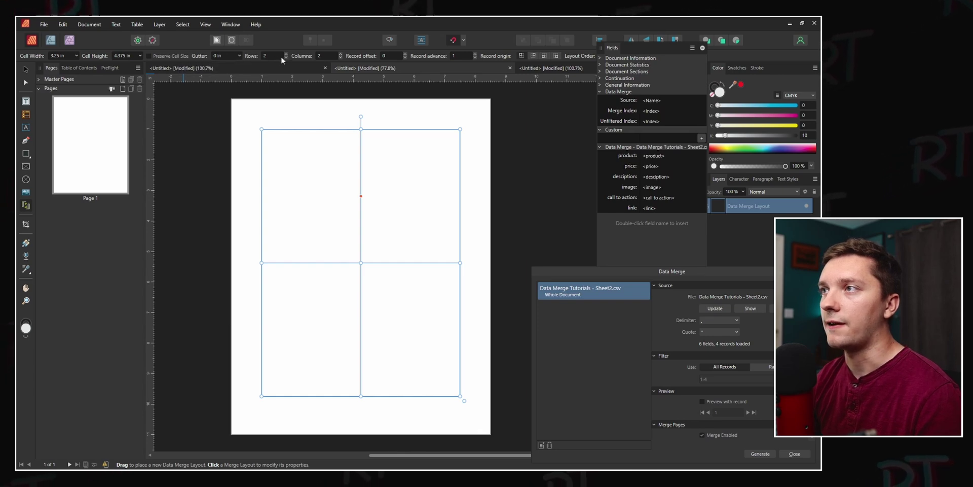
scroll(325, 55, up, 6)
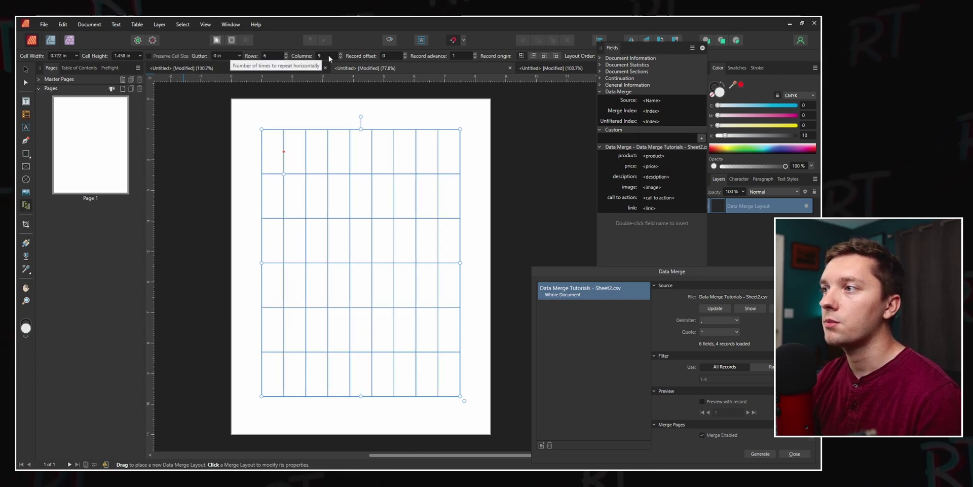
scroll(326, 56, down, 5)
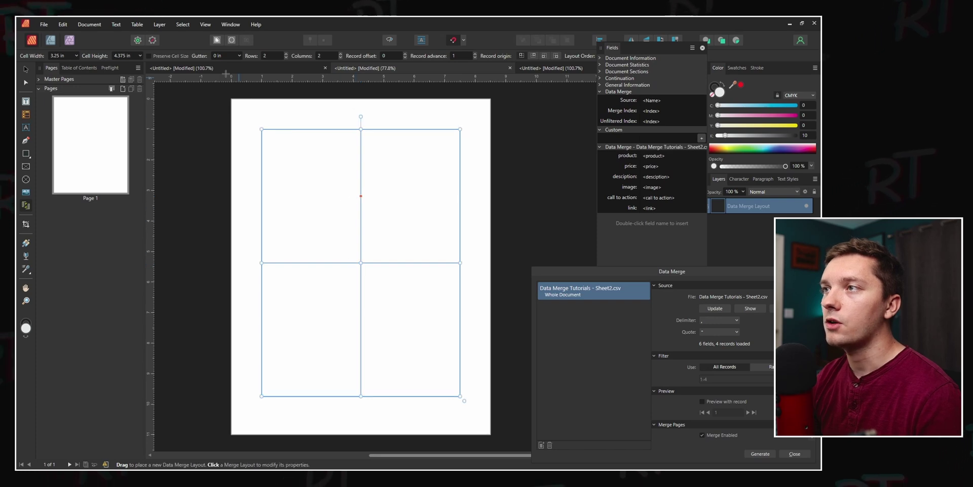
scroll(219, 57, up, 5)
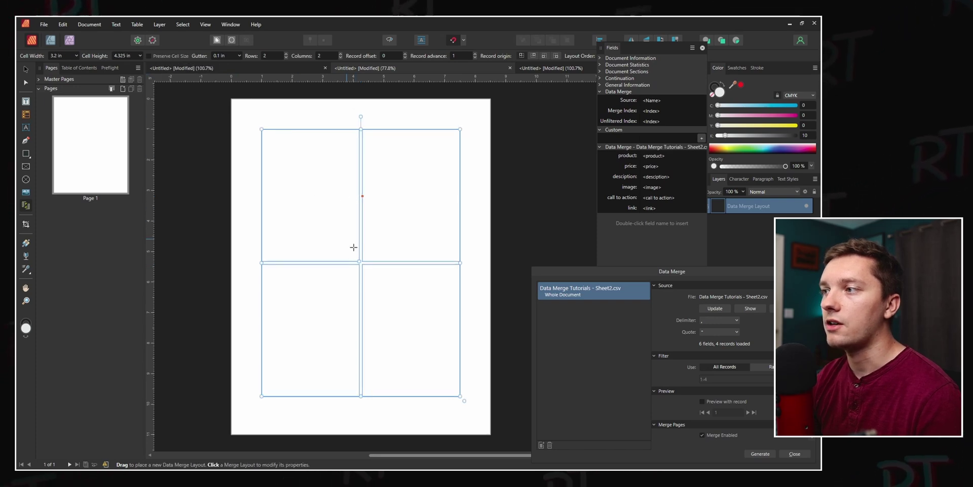
drag(357, 260, 366, 219)
key(Escape)
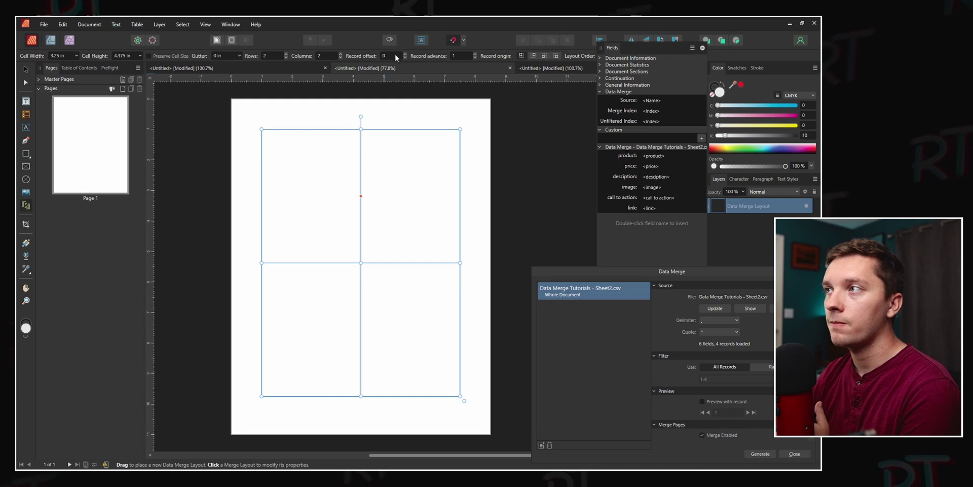
scroll(395, 57, up, 1)
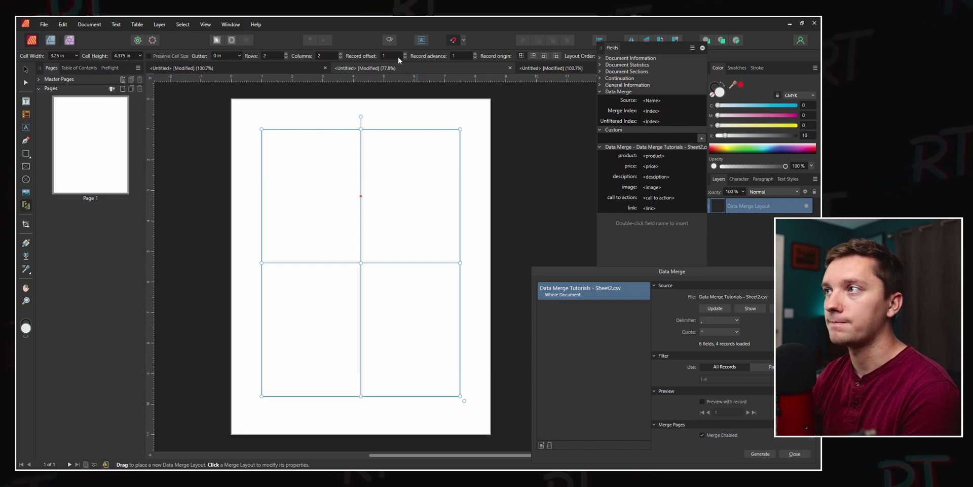
scroll(396, 57, down, 1)
scroll(458, 56, up, 1)
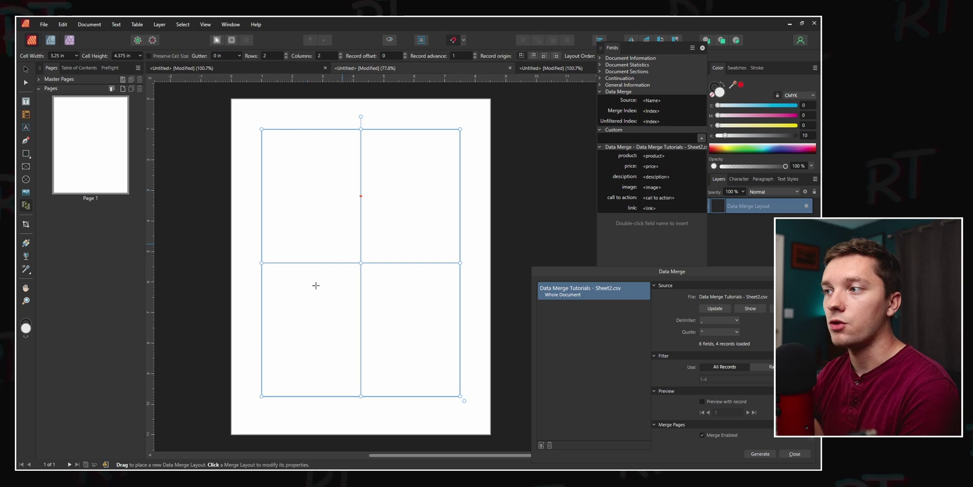
scroll(461, 57, up, 1)
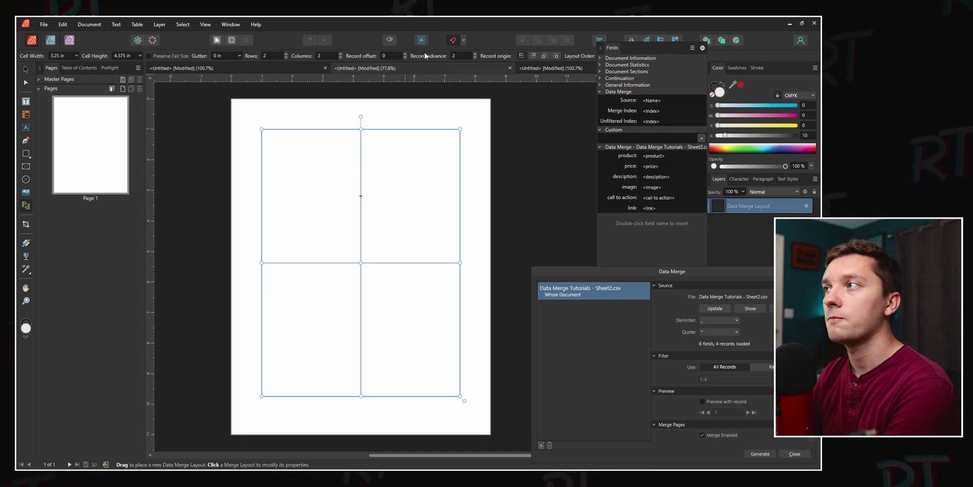
drag(611, 47, 607, 98)
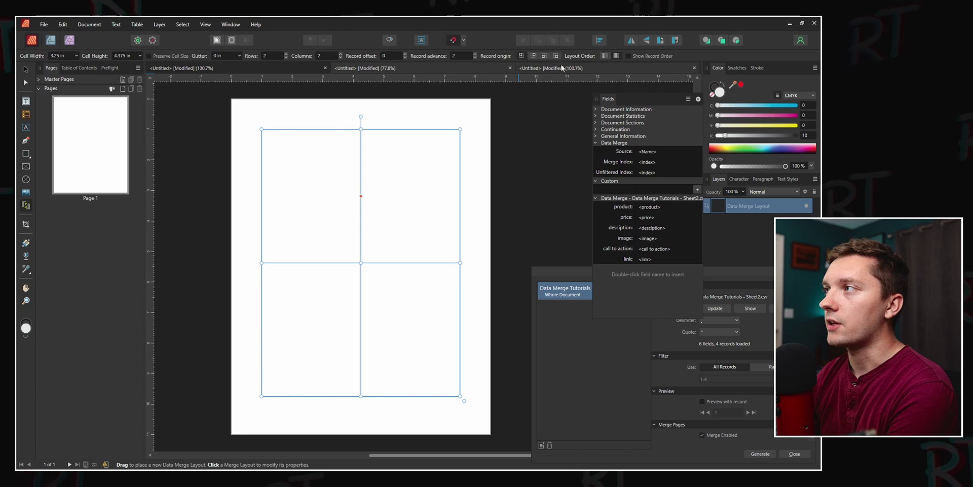
- Make the merge layout fill records column by column, left column top to bottom first
click(629, 56)
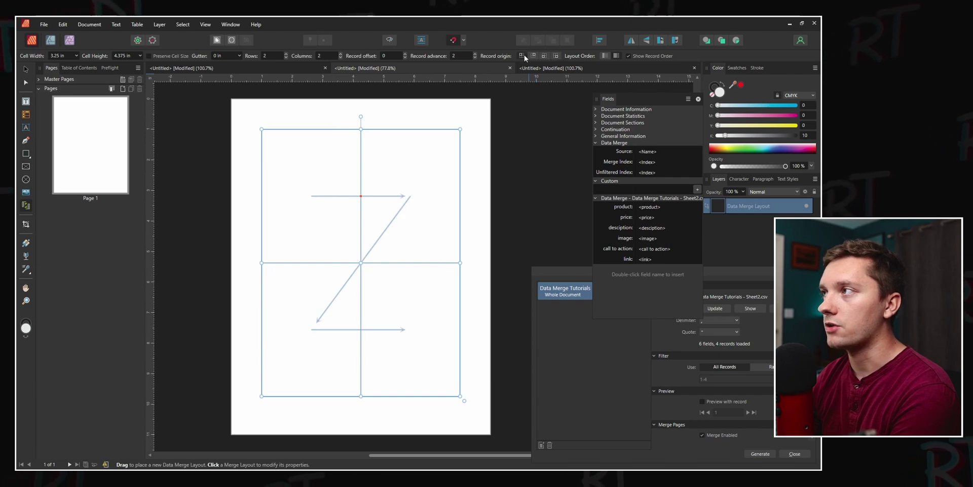
click(606, 55)
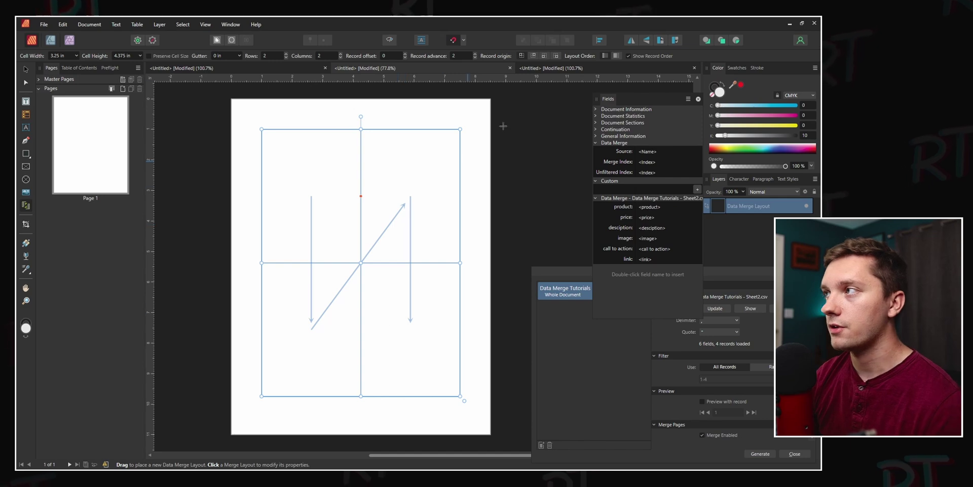
click(605, 56)
click(615, 55)
click(605, 56)
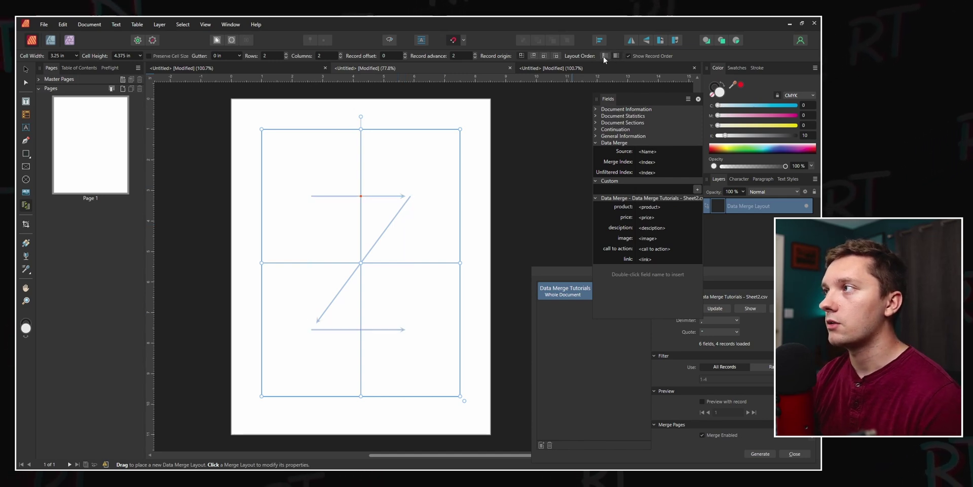
click(615, 55)
click(605, 56)
click(615, 56)
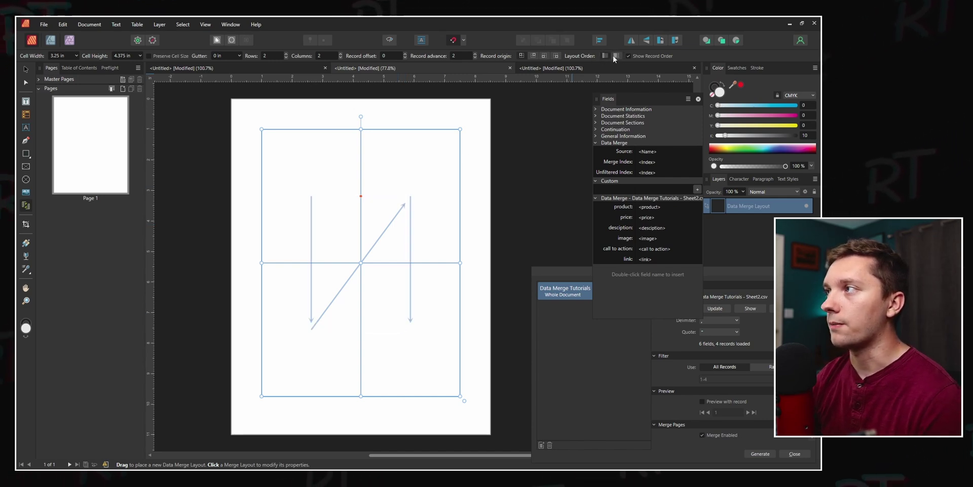
click(629, 56)
click(28, 155)
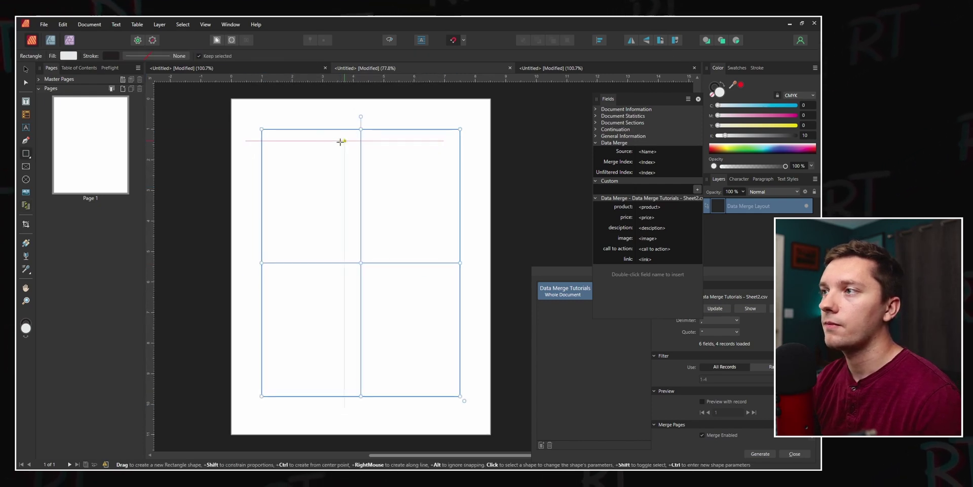
- Draw a grey rectangle in the top-left cell and four stacked text frames below it
drag(264, 132, 361, 196)
scroll(323, 204, up, 3)
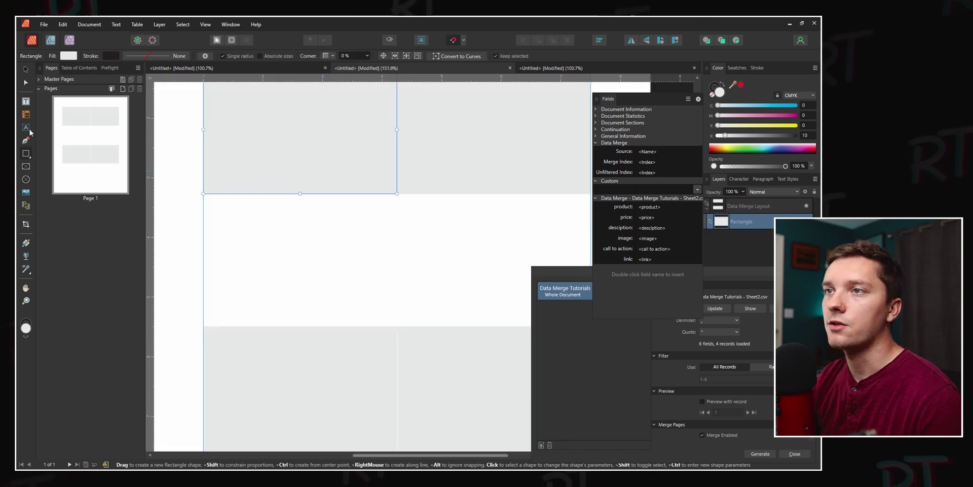
click(26, 103)
drag(211, 202, 392, 228)
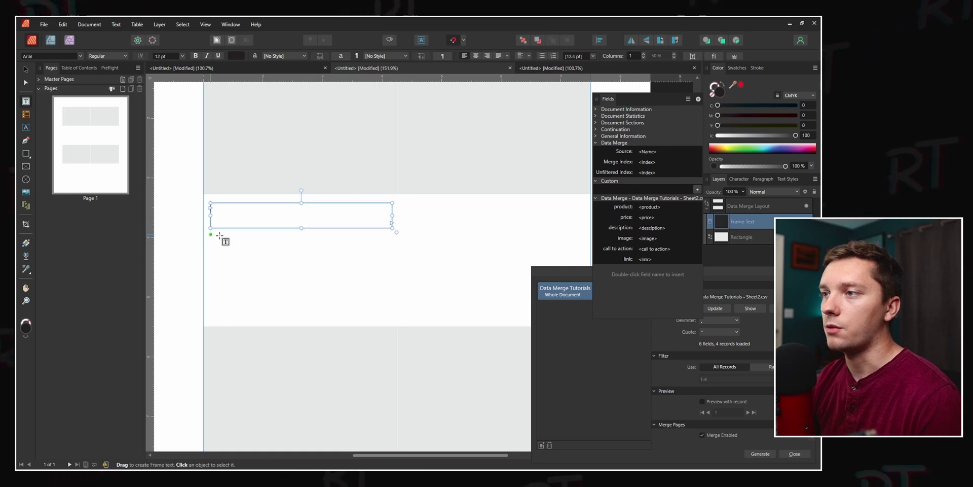
drag(219, 235, 323, 256)
drag(217, 265, 254, 281)
key(ctrl+z)
drag(210, 259, 387, 287)
drag(213, 298, 344, 314)
- Delete the grey rectangle from the top-left cell
click(26, 70)
click(258, 124)
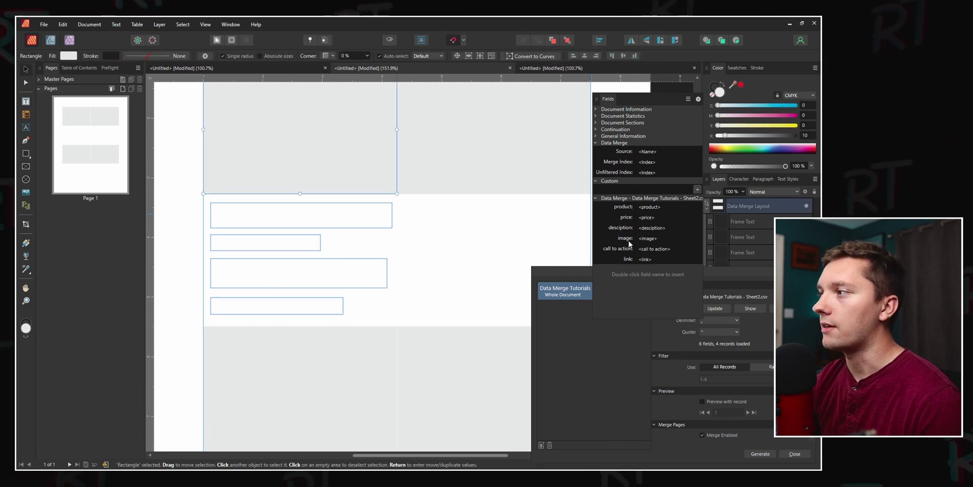
scroll(321, 255, right, 1)
scroll(322, 218, up, 2)
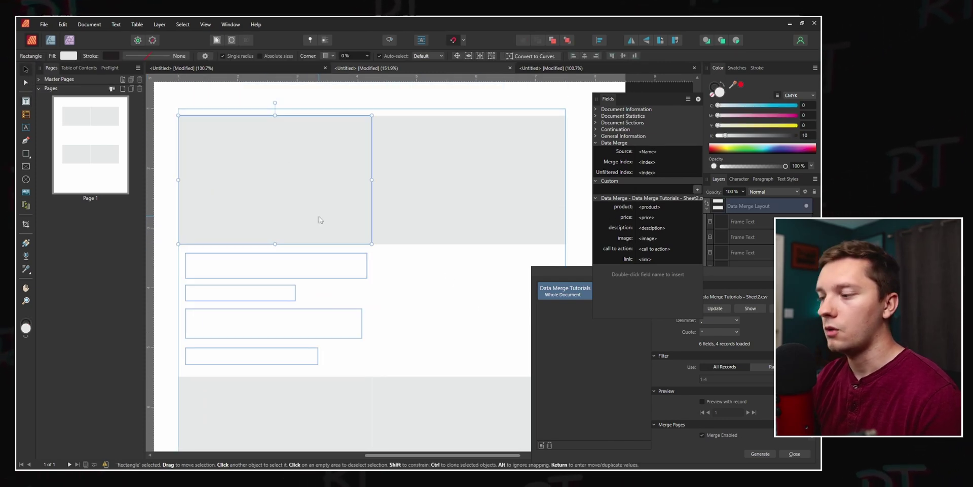
key(Delete)
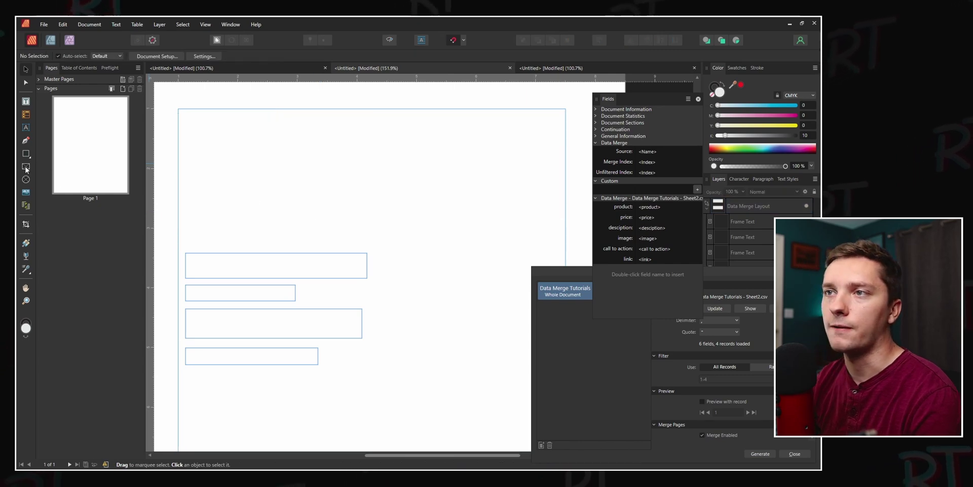
- Draw a picture frame above the text frames and fill it with the image field
click(26, 169)
drag(186, 113, 367, 244)
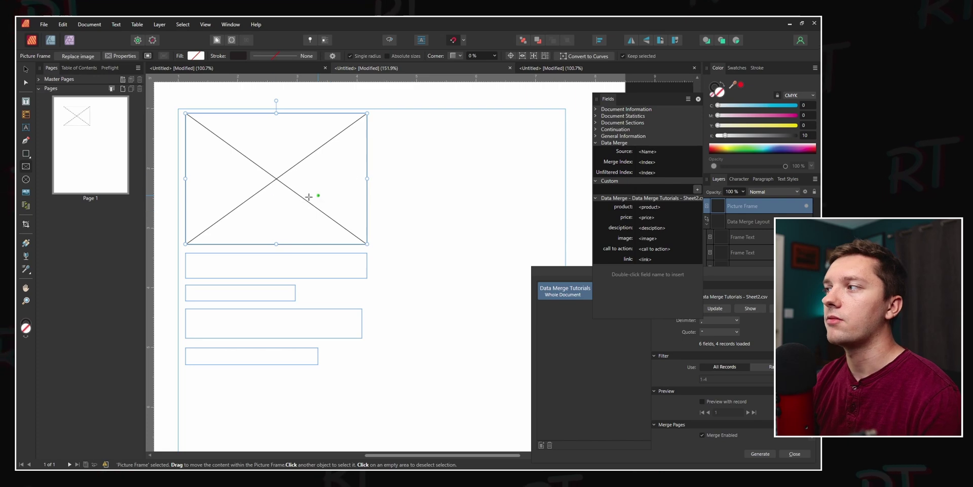
double_click(626, 237)
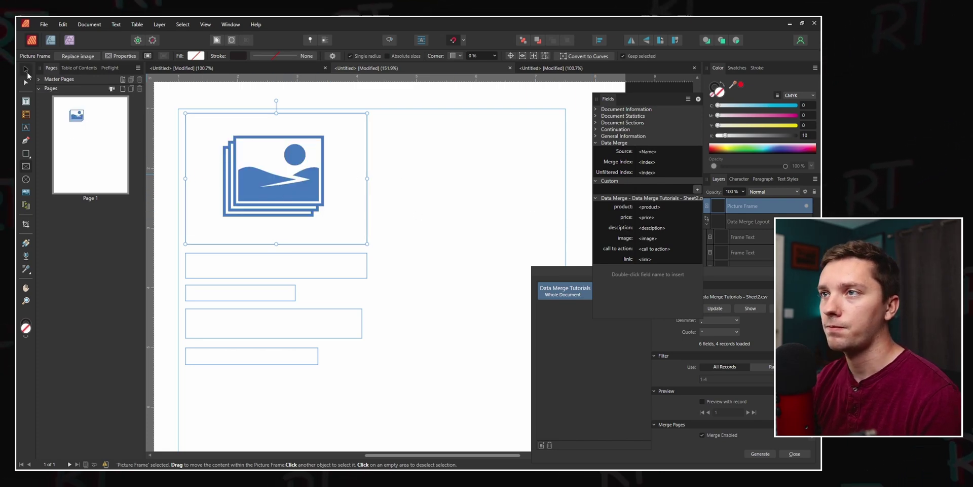
- Insert the product and price fields into the first two text frames
click(26, 69)
click(235, 265)
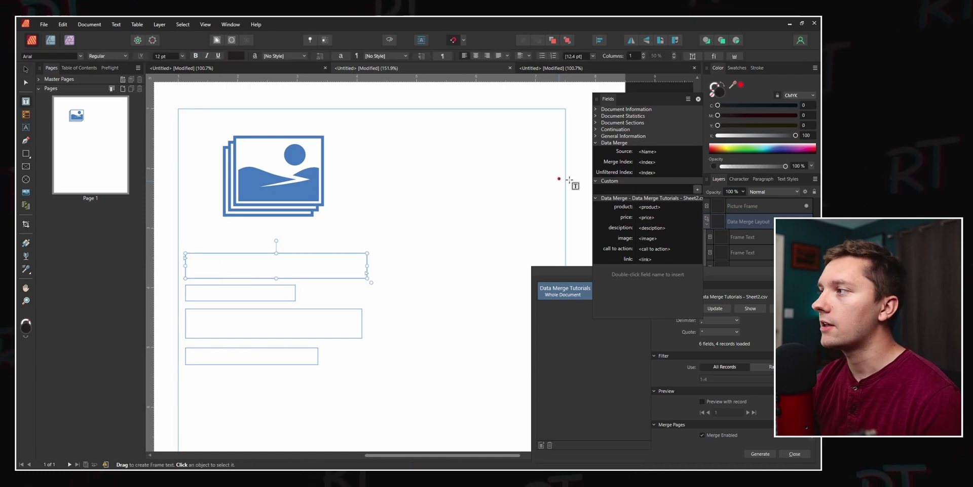
double_click(625, 208)
click(201, 290)
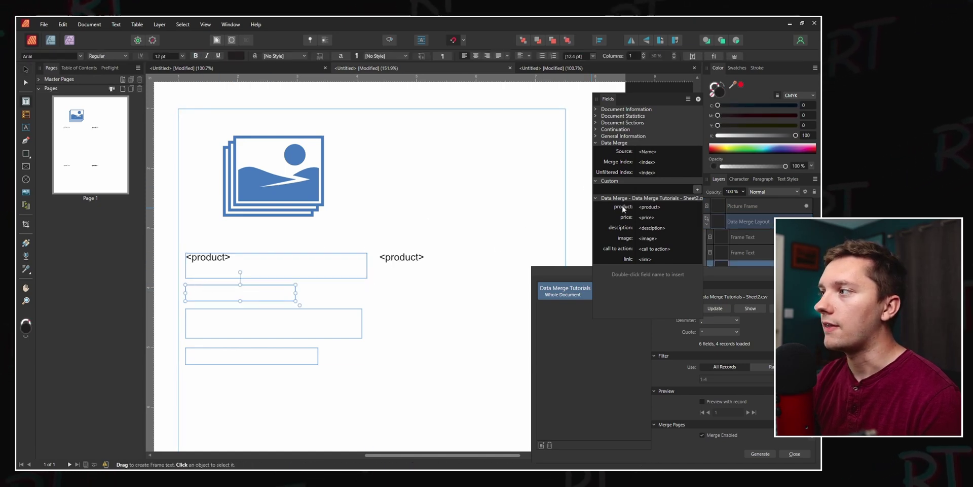
double_click(627, 217)
scroll(298, 266, down, 4)
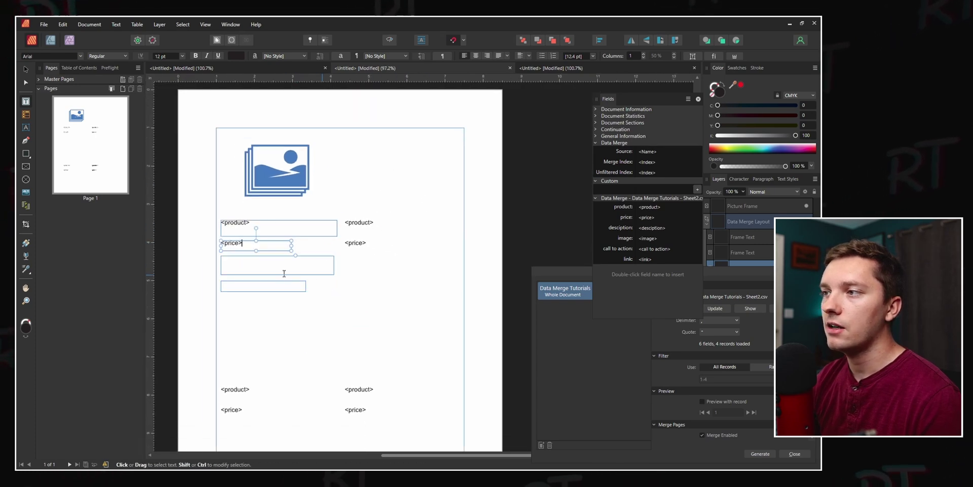
scroll(241, 262, up, 1)
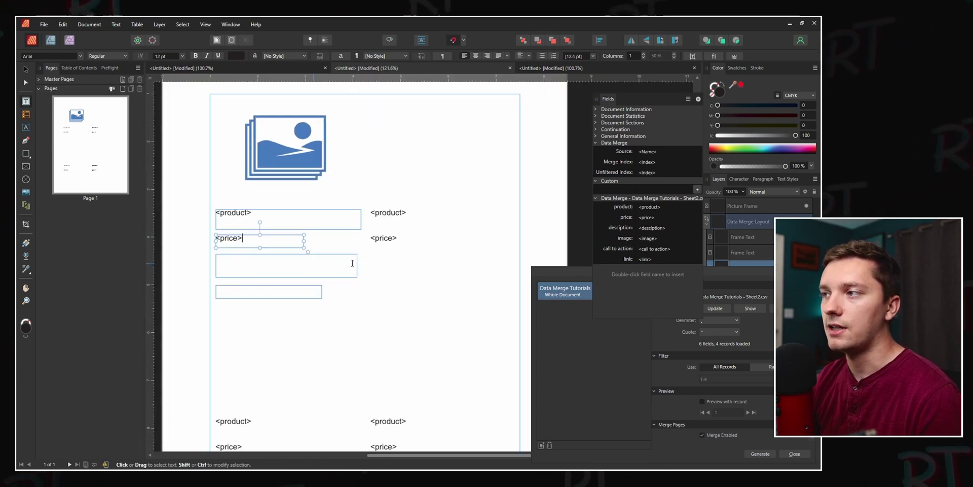
- Put the desciption field in the third frame and only call to action in the fourth
click(276, 265)
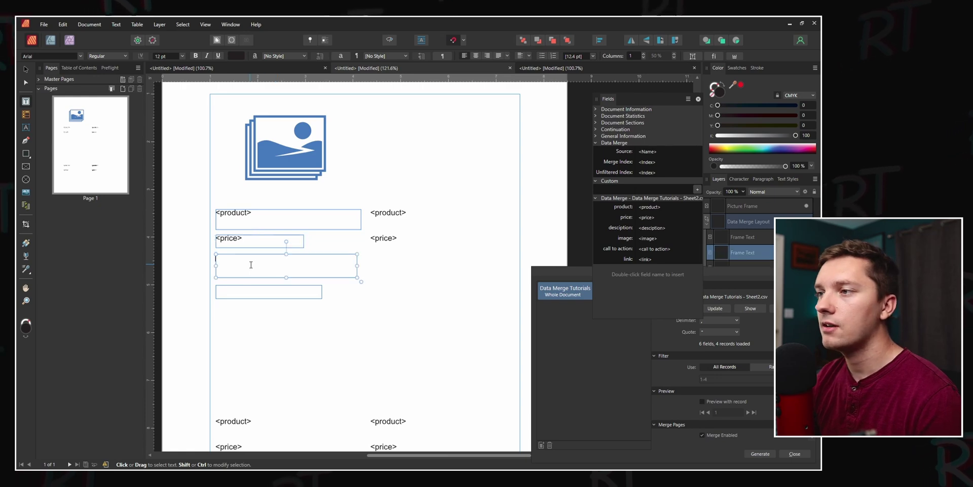
double_click(627, 229)
scroll(294, 351, down, 1)
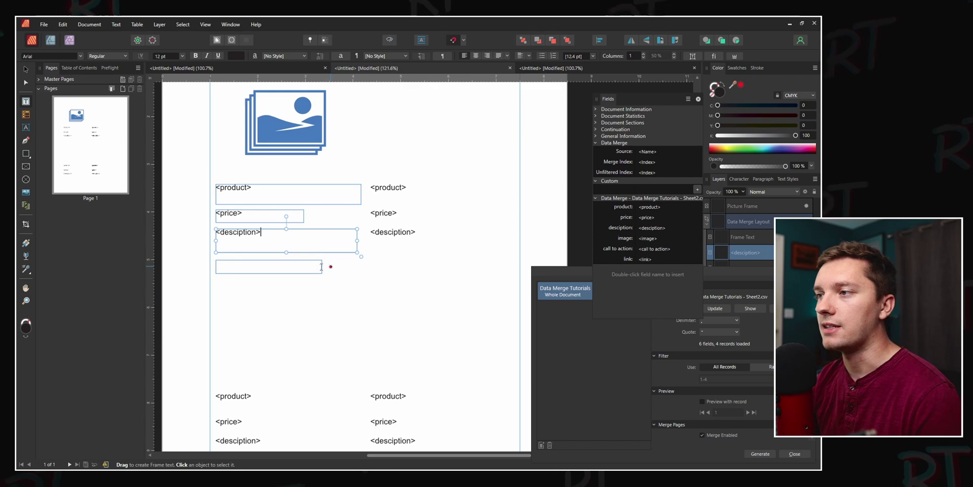
click(321, 266)
double_click(629, 259)
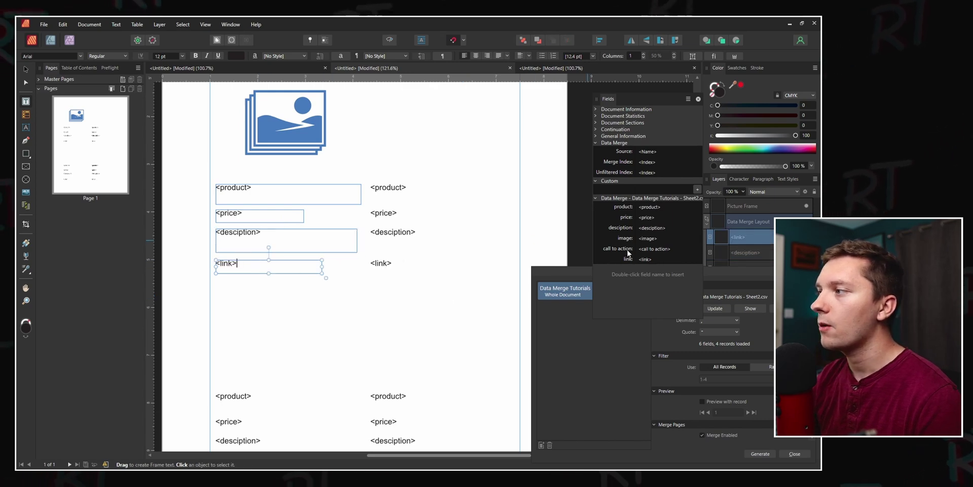
double_click(618, 249)
key(ctrl+a)
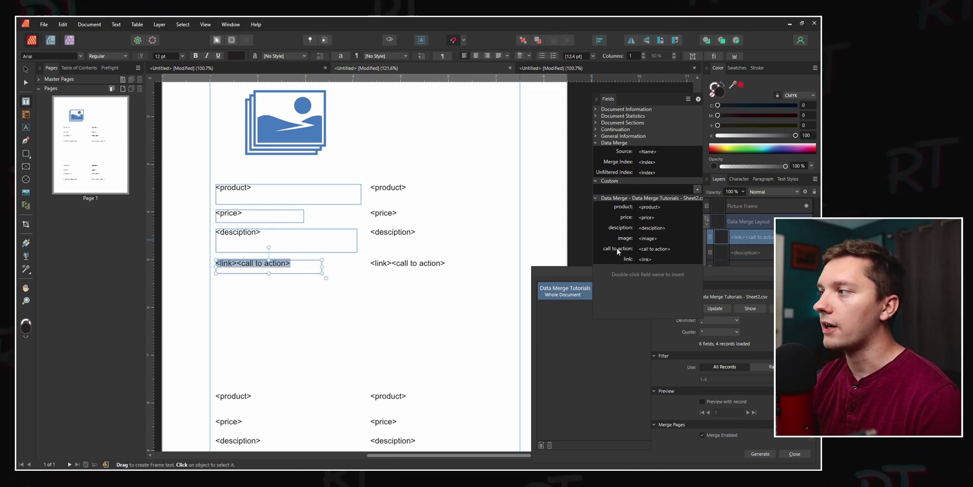
double_click(618, 249)
- Make the call to action text a hyperlink whose address comes from the merge data's link field
right_click(230, 264)
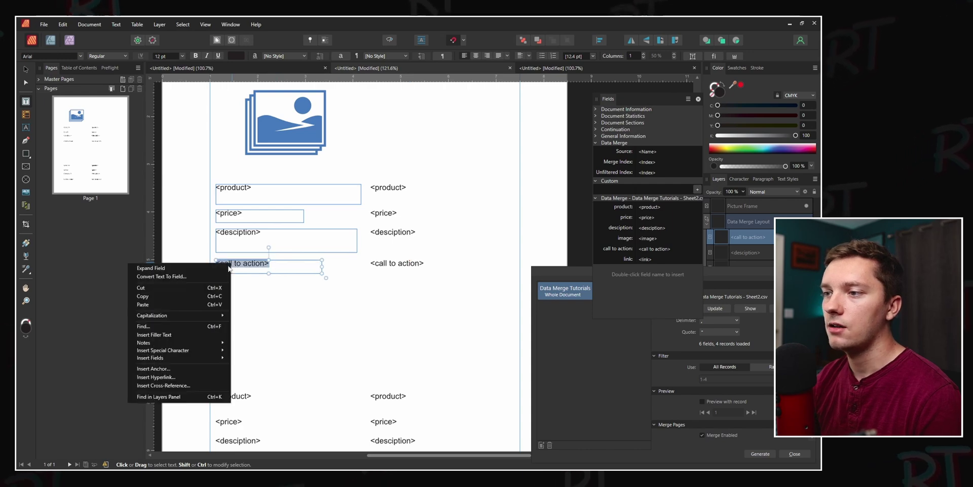
click(179, 377)
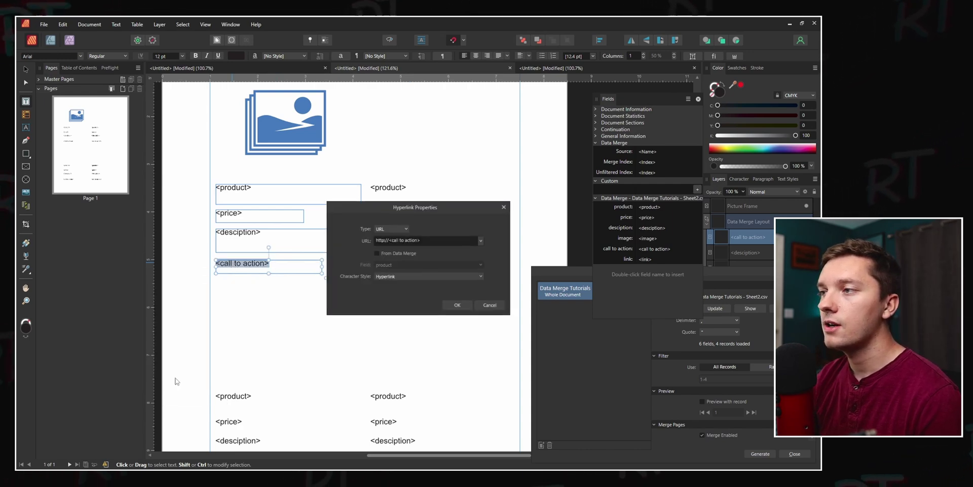
click(376, 253)
click(390, 264)
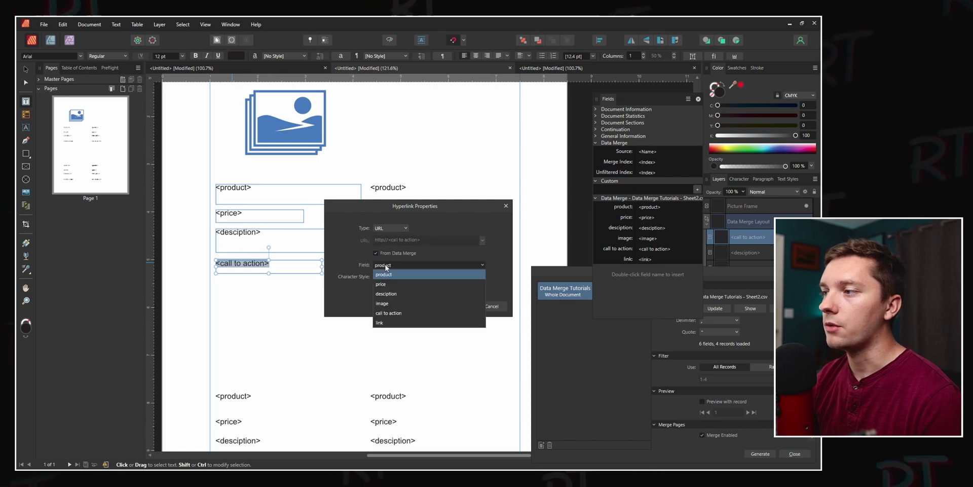
click(391, 324)
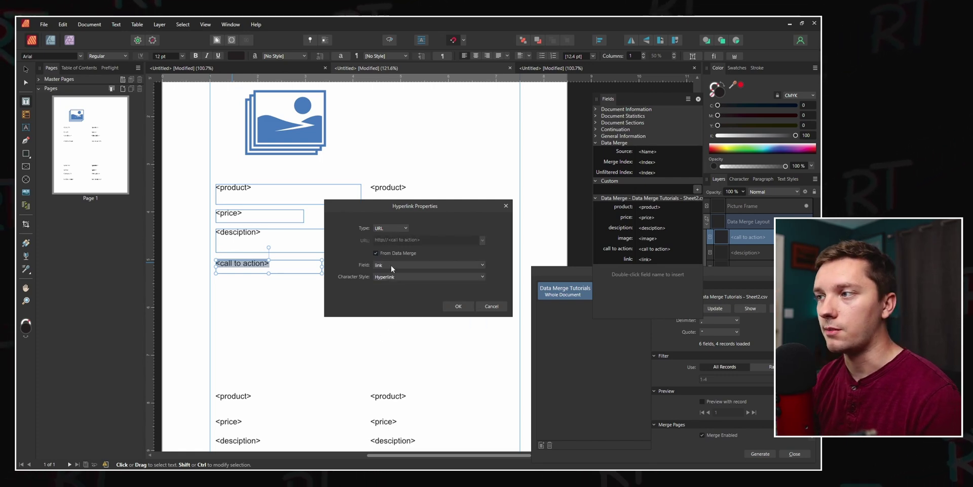
click(458, 306)
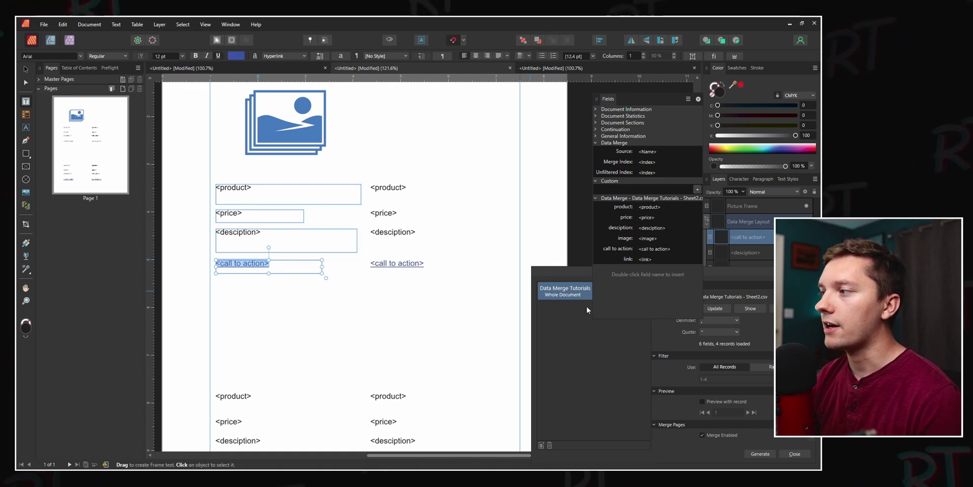
click(759, 453)
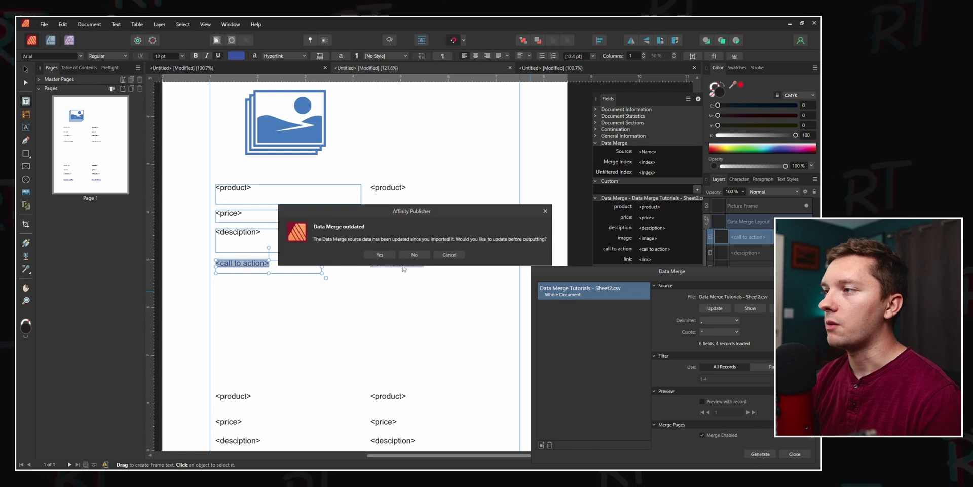
- Update the merge data to generate the product-card document, inspect it, then close it
click(380, 254)
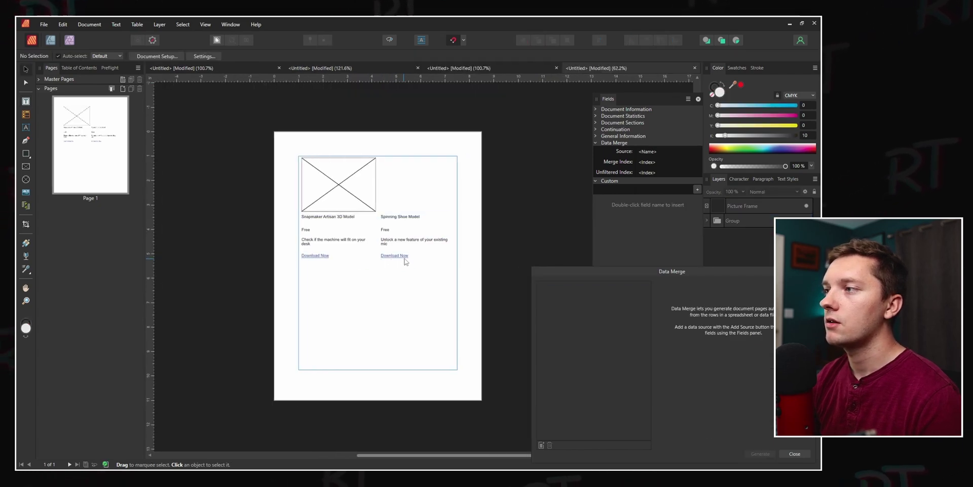
scroll(405, 261, up, 2)
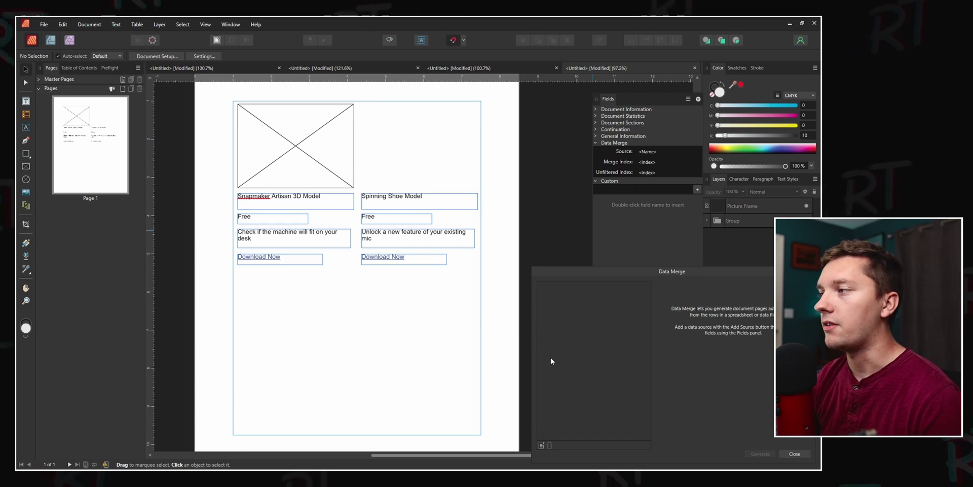
click(695, 68)
- Discard the output, move the Picture Frame into the Data Merge Layout, and regenerate with updated data
click(413, 253)
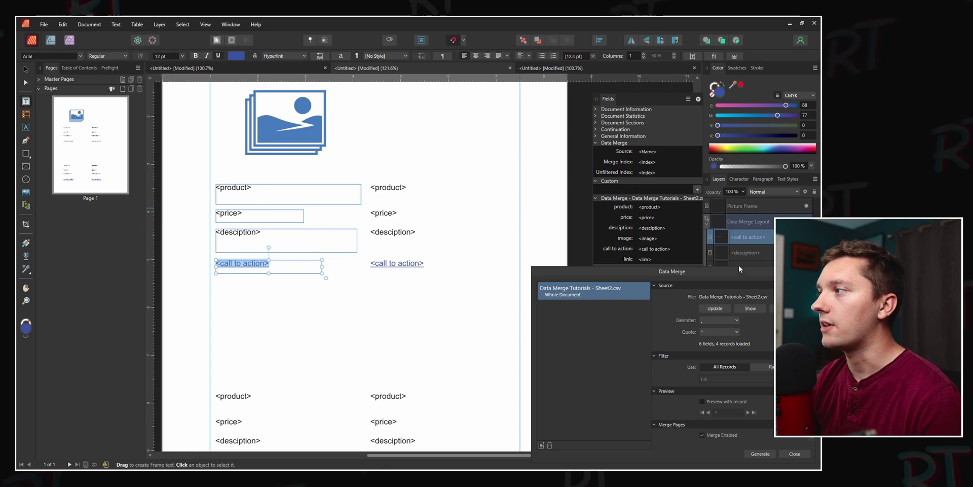
drag(722, 207, 737, 229)
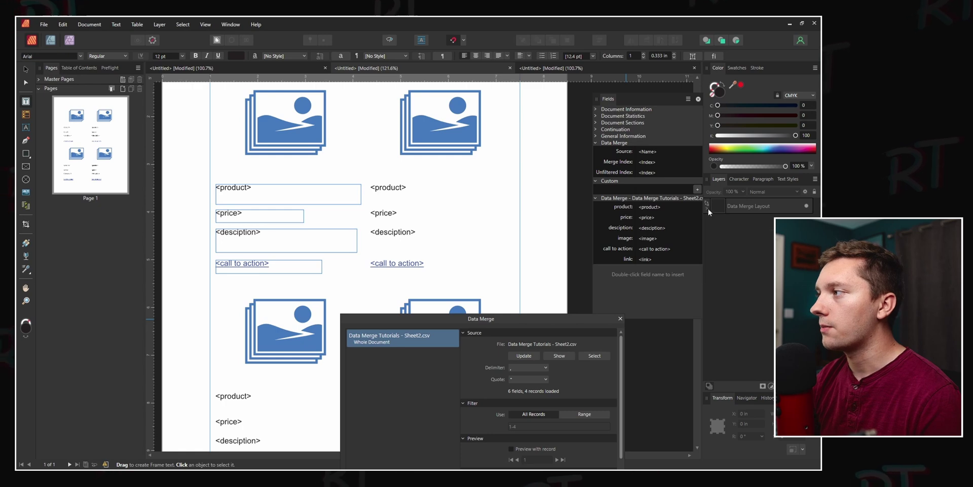
drag(552, 318, 742, 266)
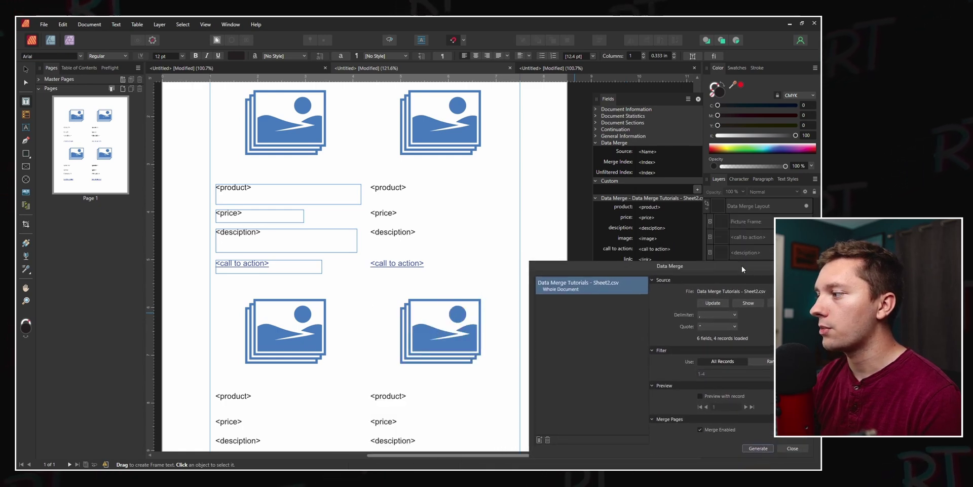
click(758, 448)
click(380, 254)
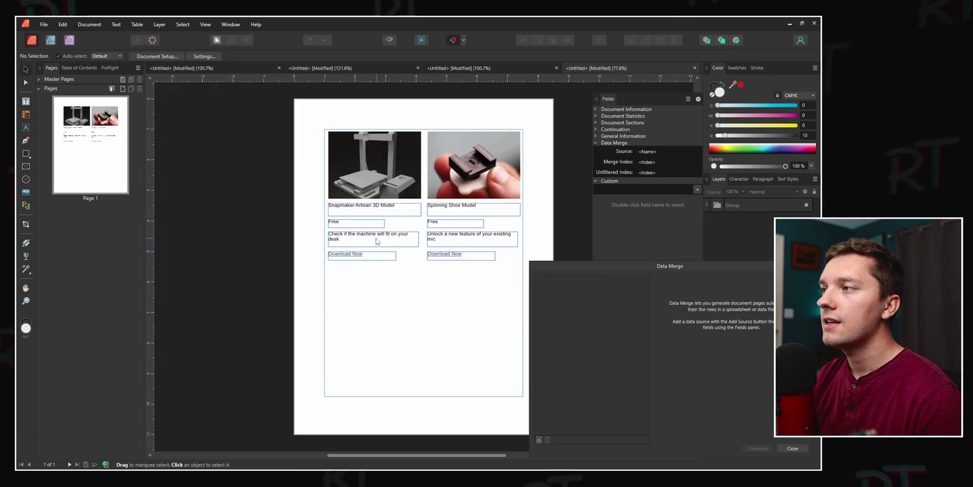
- Discard the photo output, select the Data Merge Layout, and generate the merge again
click(694, 67)
click(403, 255)
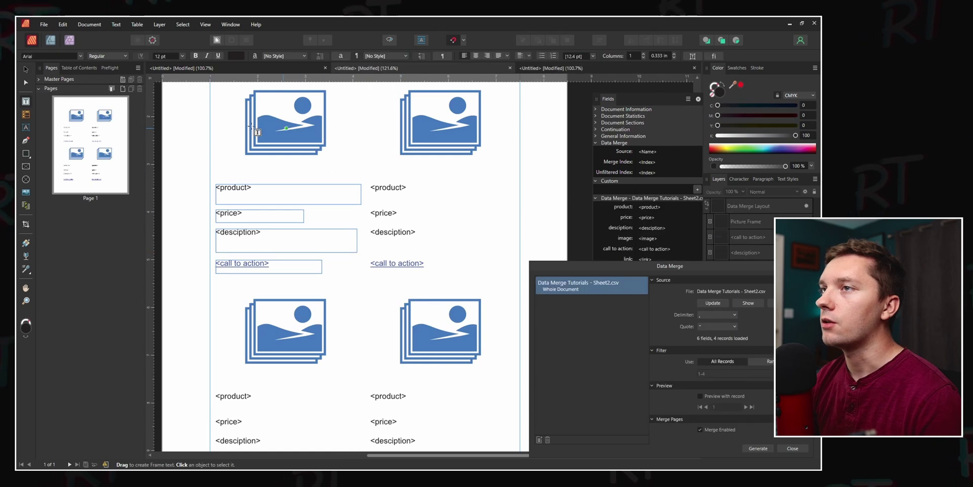
click(25, 69)
click(271, 186)
click(25, 206)
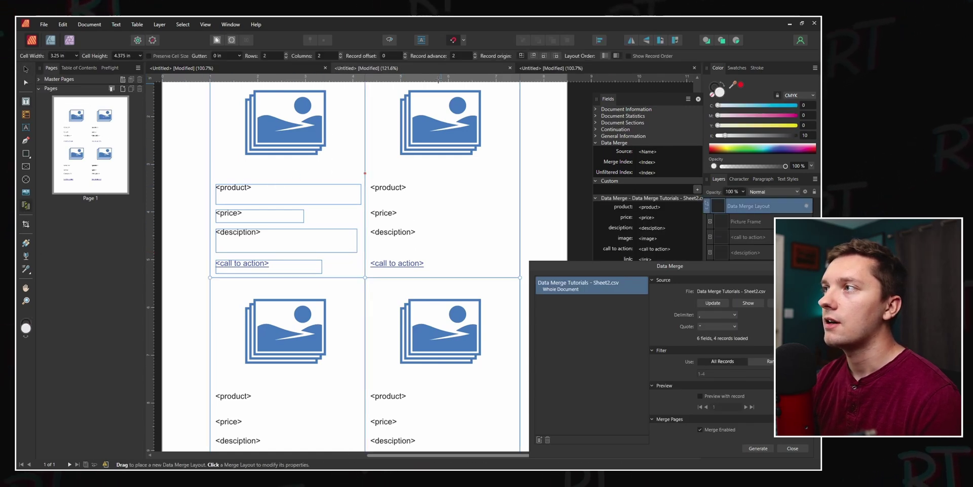
click(757, 447)
click(388, 254)
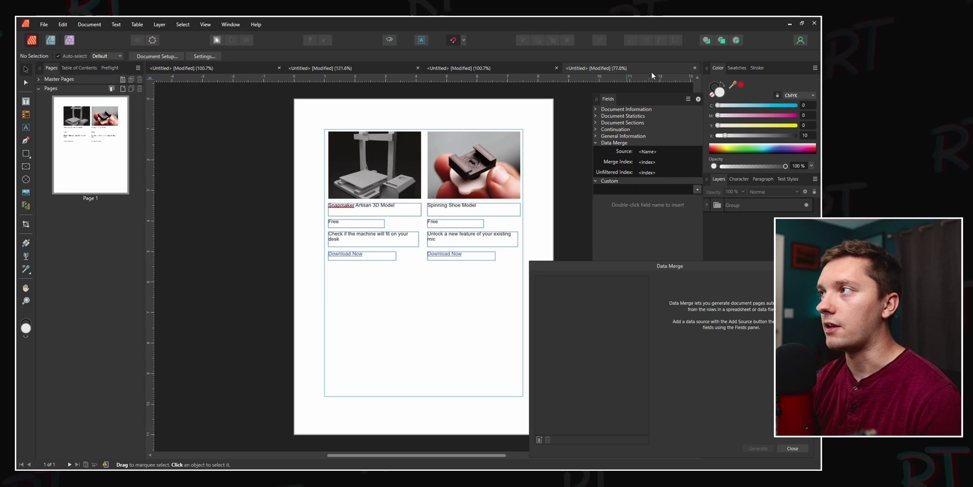
- Close the earlier merged output without saving and set the layout's record advance to 1
click(694, 68)
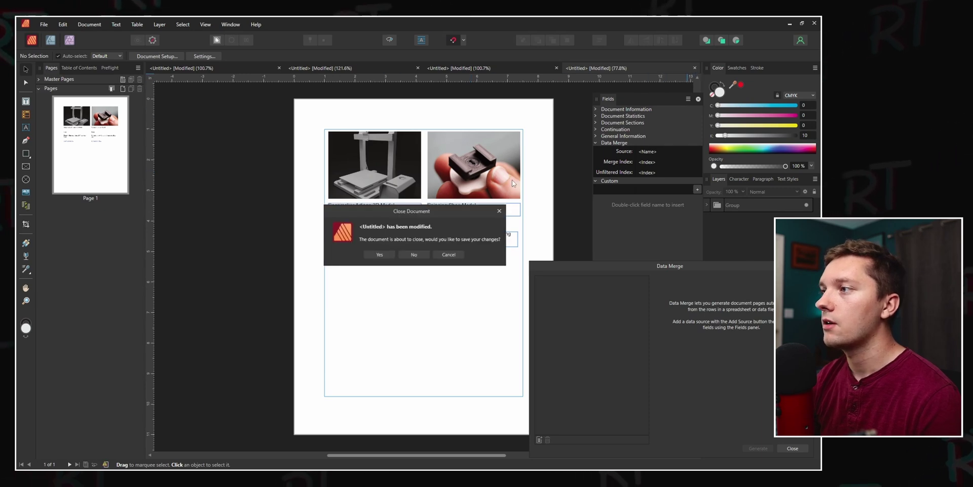
click(414, 255)
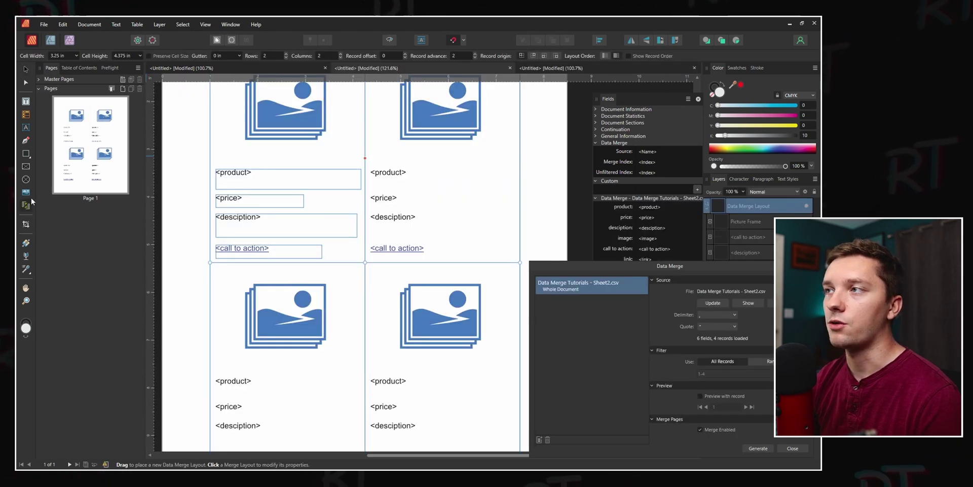
click(346, 208)
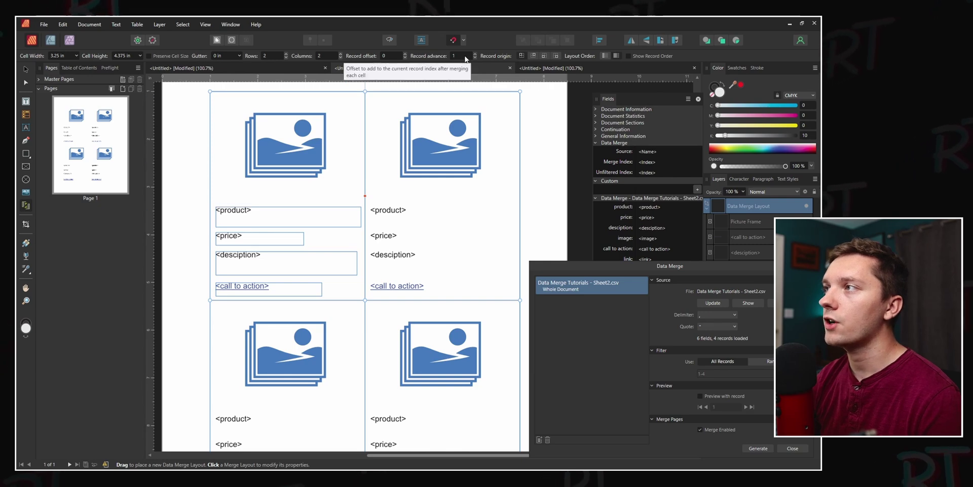
scroll(464, 57, down, 1)
click(26, 69)
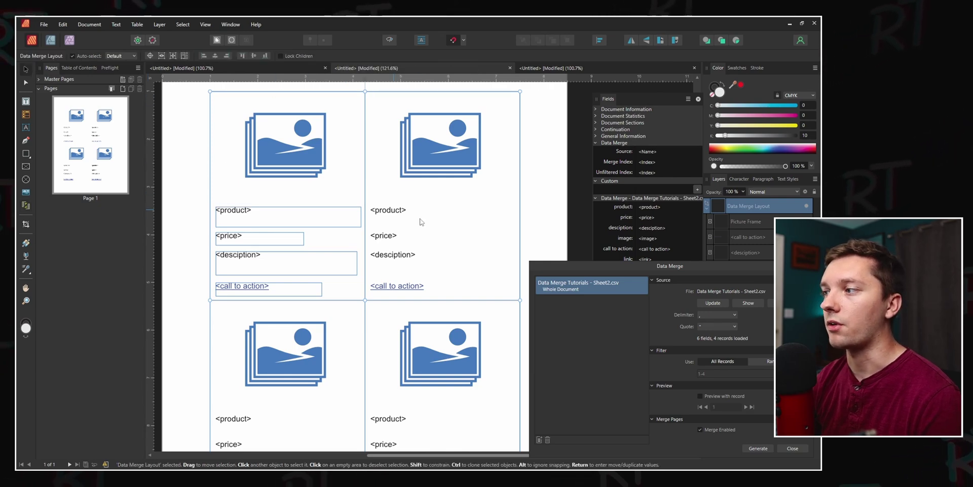
- Generate the merged 2x2 page of four product cards
click(760, 448)
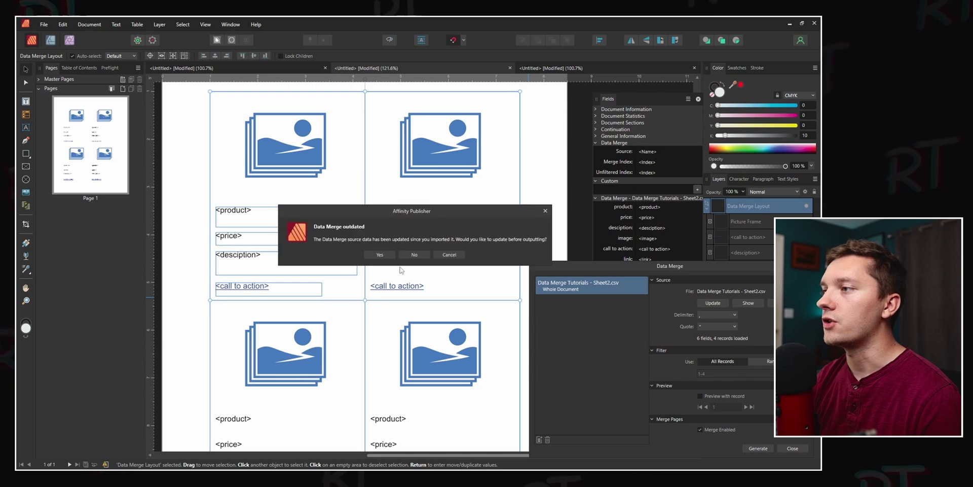
scroll(387, 210, up, 2)
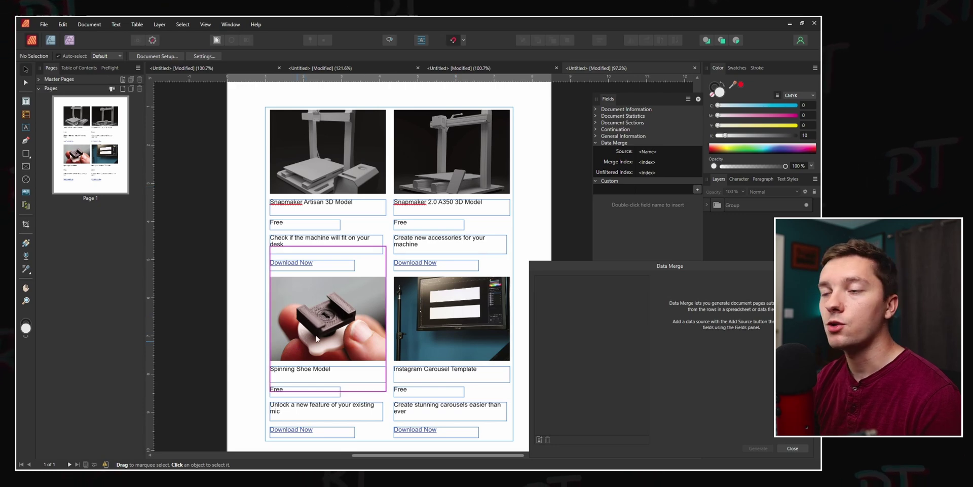
scroll(431, 340, right, 1)
scroll(431, 339, down, 1)
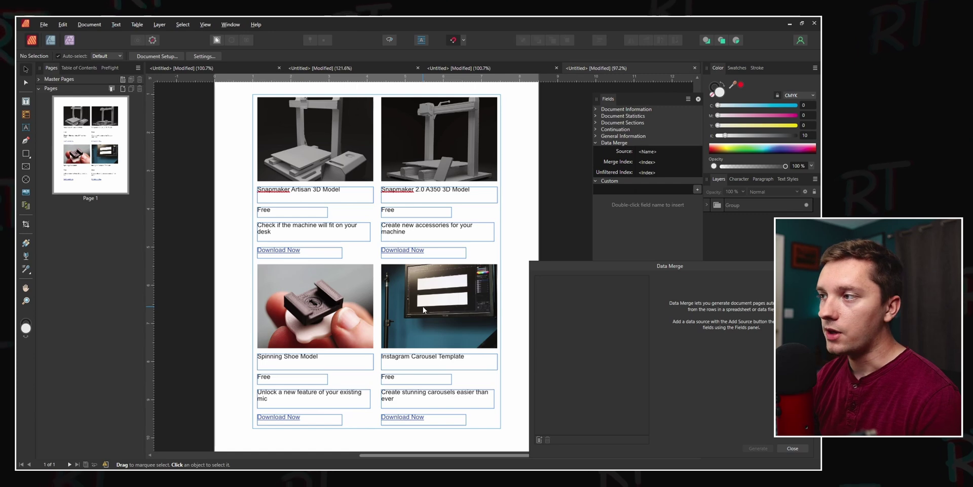
- Export the page as product.pdf to the Temp folder and open it in Edge
key(ctrl+alt+shift+w)
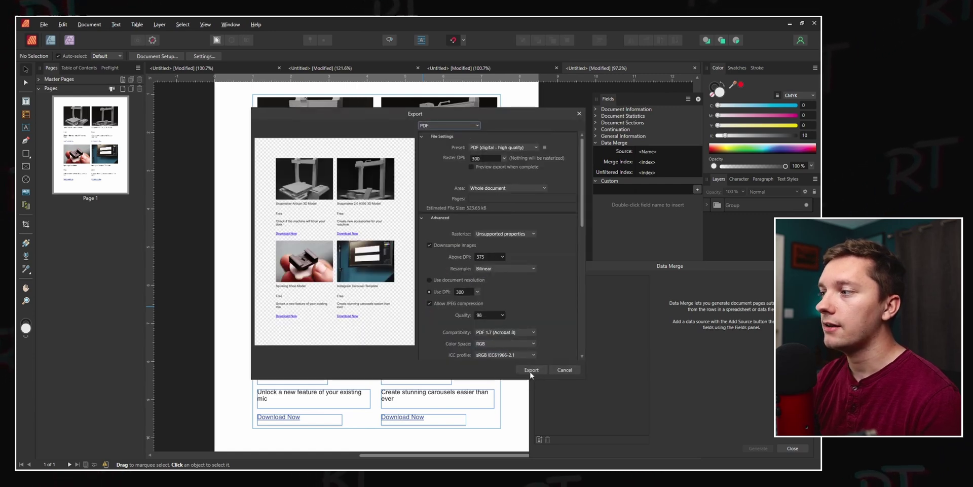
click(531, 370)
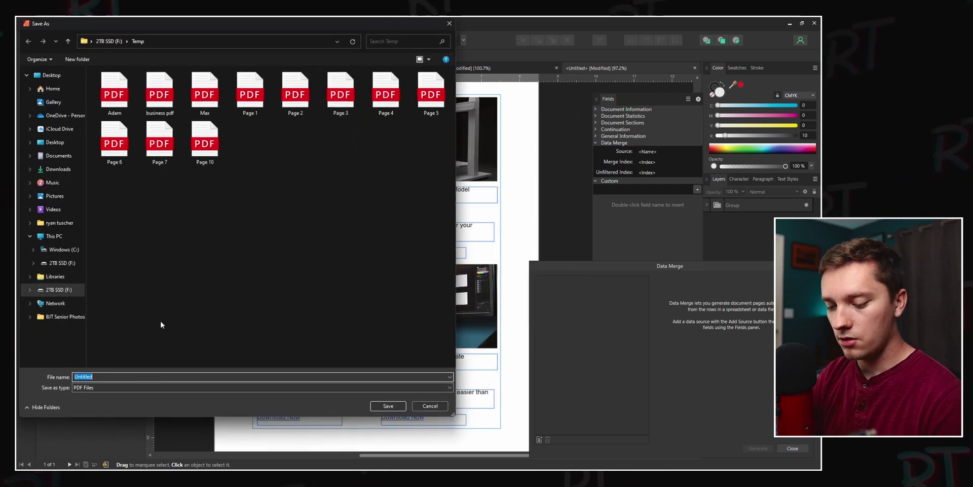
text(product)
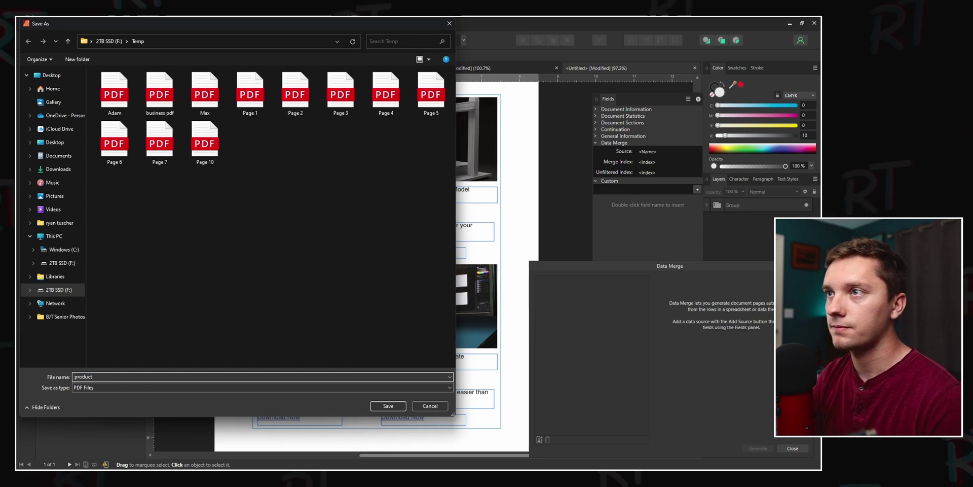
key(Return)
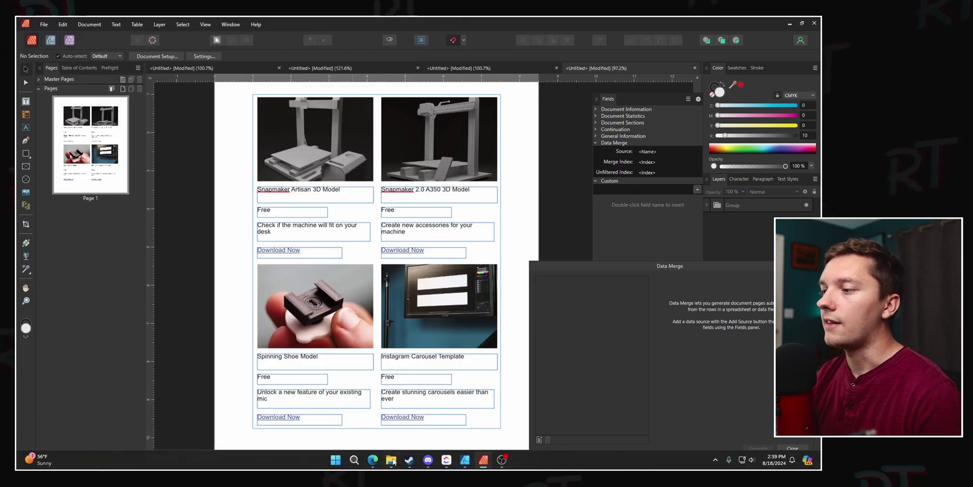
click(389, 460)
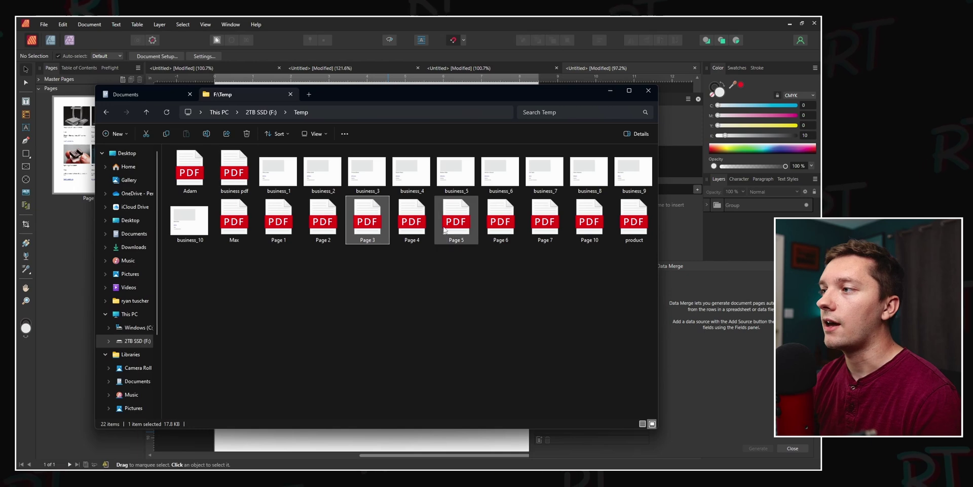
double_click(625, 229)
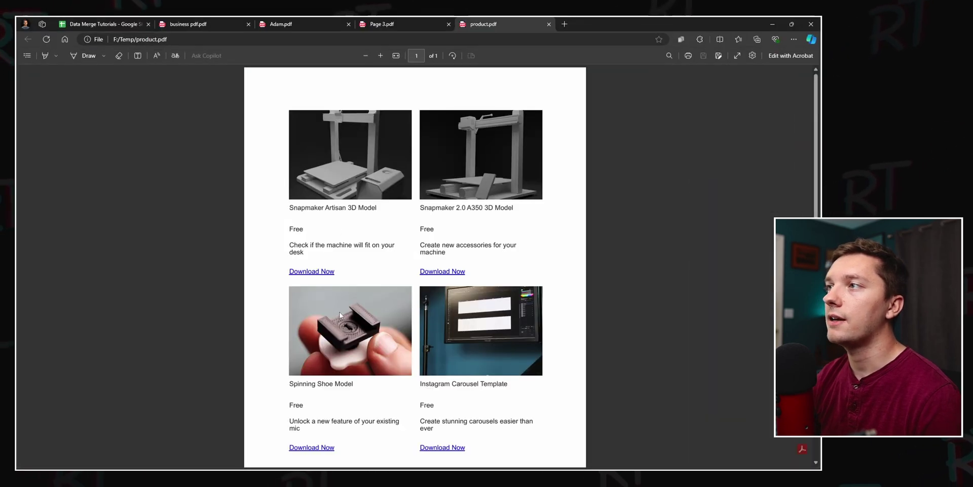
- Follow the first card's Download Now link from the PDF to the Snapmaker Artisan 3D Model store page
scroll(419, 306, down, 2)
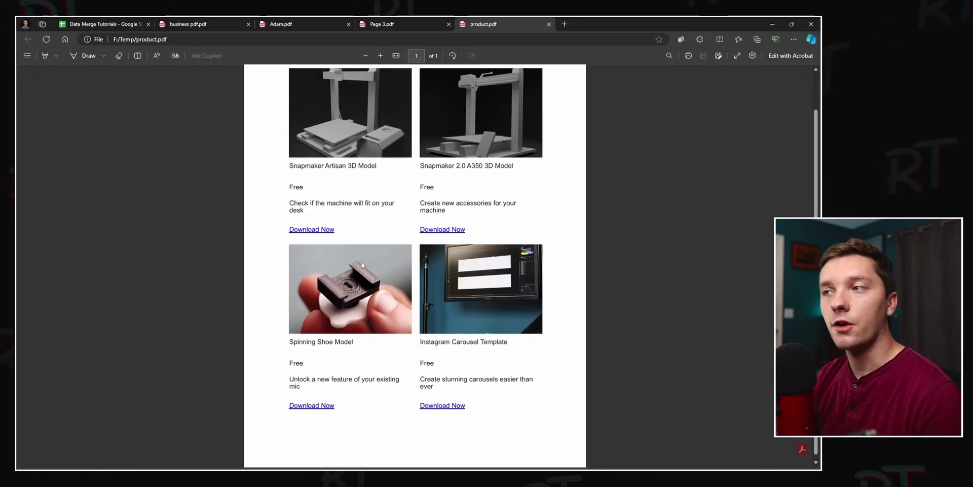
scroll(494, 265, up, 2)
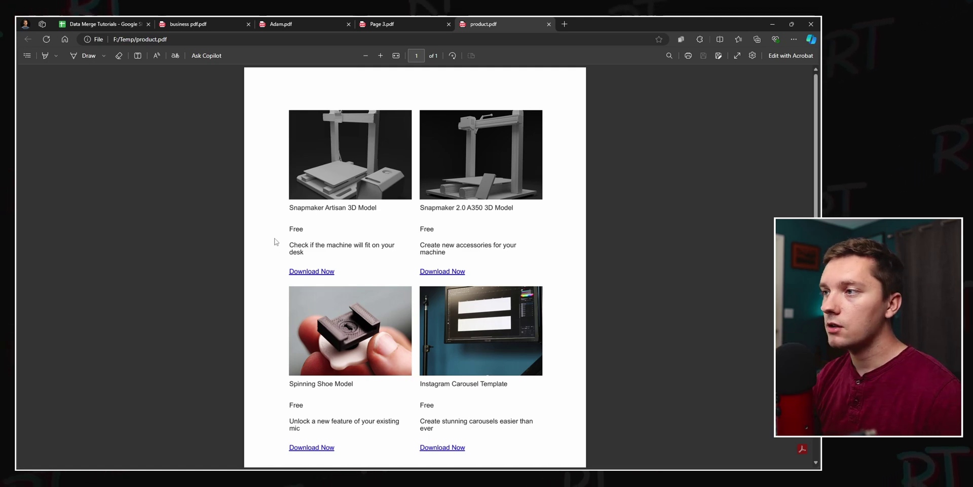
click(311, 272)
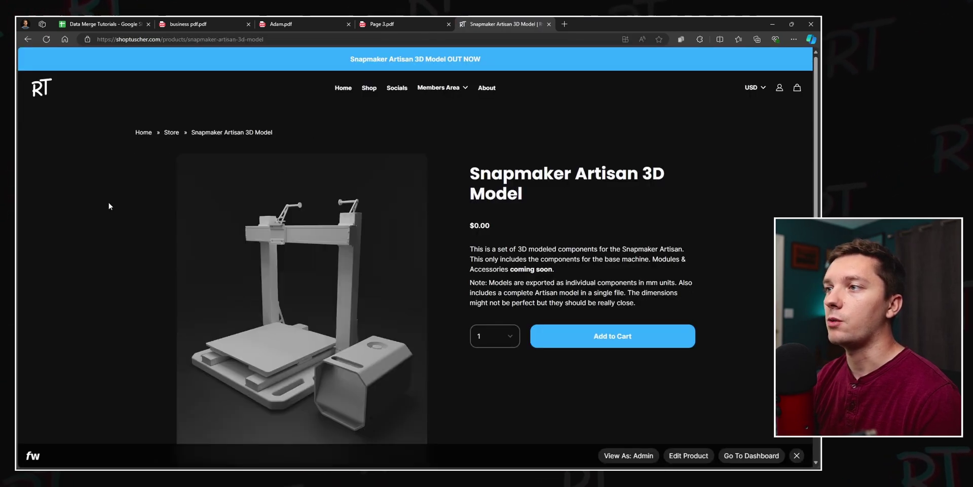
- Browse the Snapmaker product page, go back to product.pdf, and minimize Edge
scroll(77, 221, down, 1)
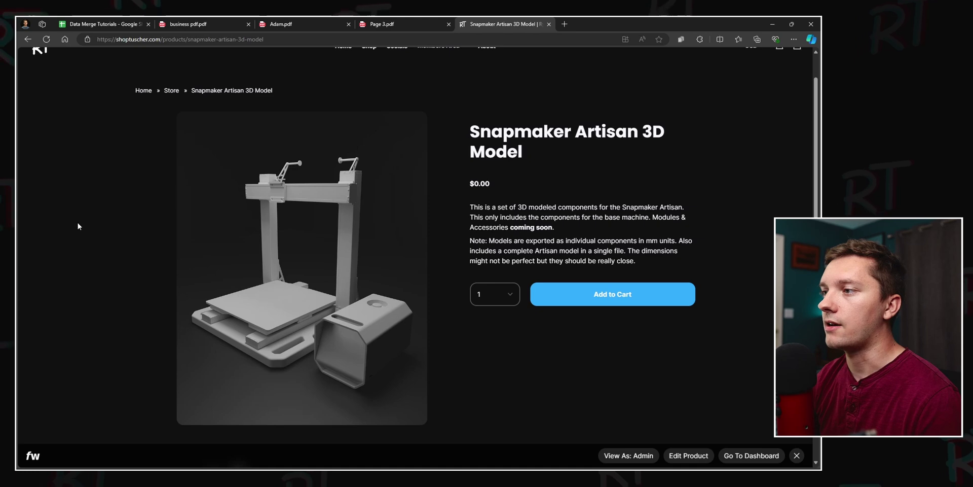
scroll(77, 221, down, 1)
scroll(77, 221, down, 1)
scroll(330, 207, up, 2)
scroll(382, 225, down, 5)
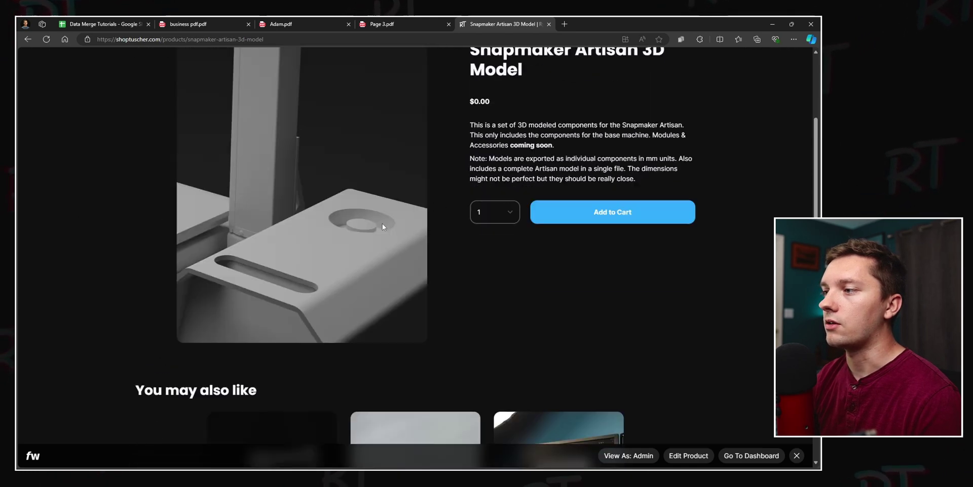
scroll(105, 301, down, 2)
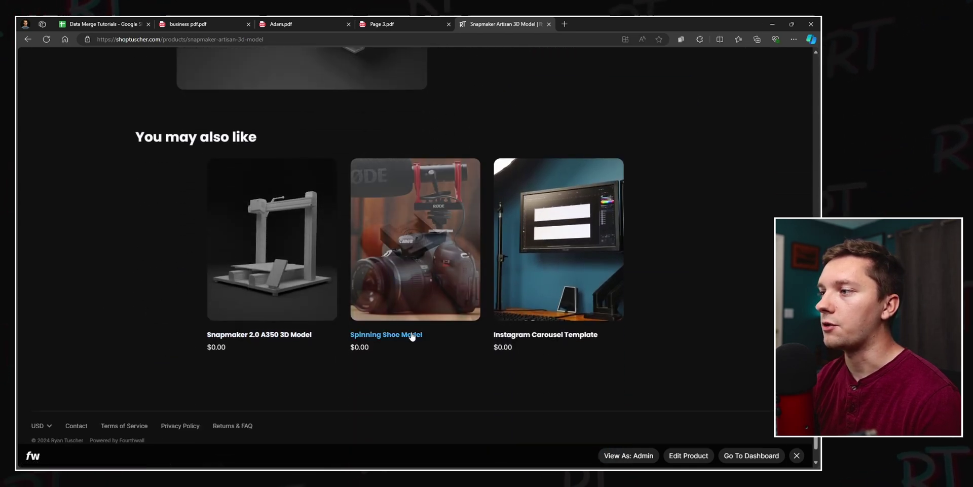
scroll(51, 169, up, 5)
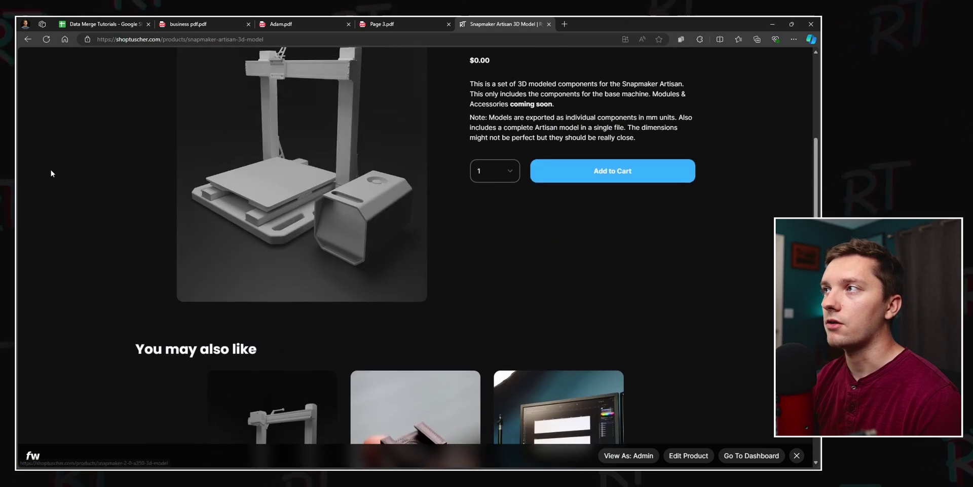
click(27, 39)
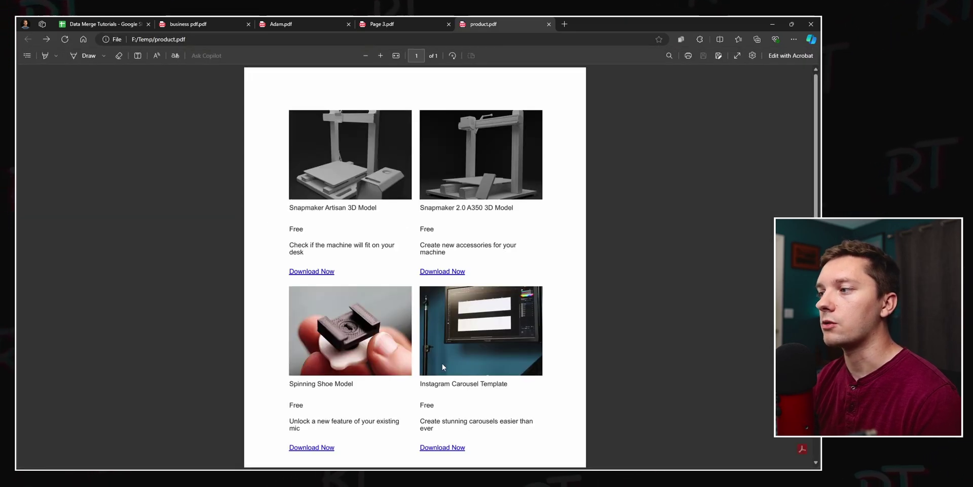
scroll(434, 301, down, 1)
click(771, 27)
- Return to Publisher, close the merged output without saving, and fit the page with Ctrl+0
click(537, 20)
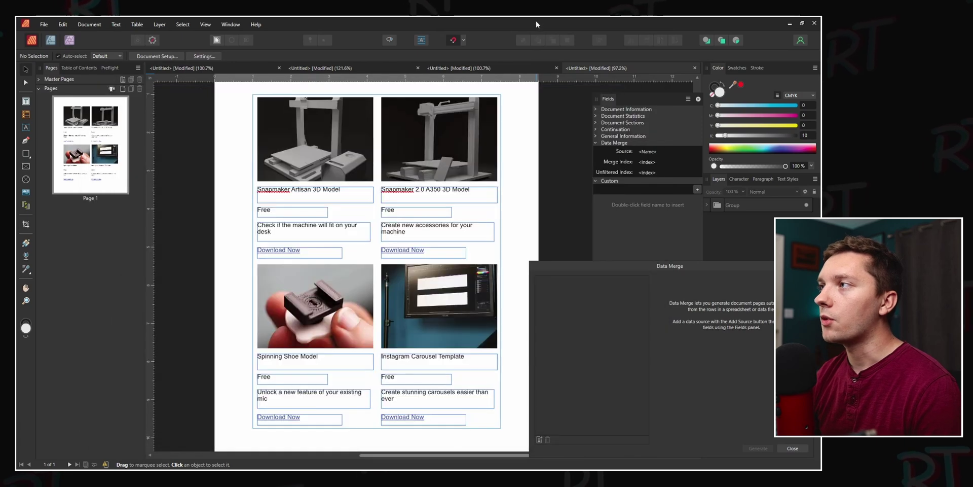
click(695, 67)
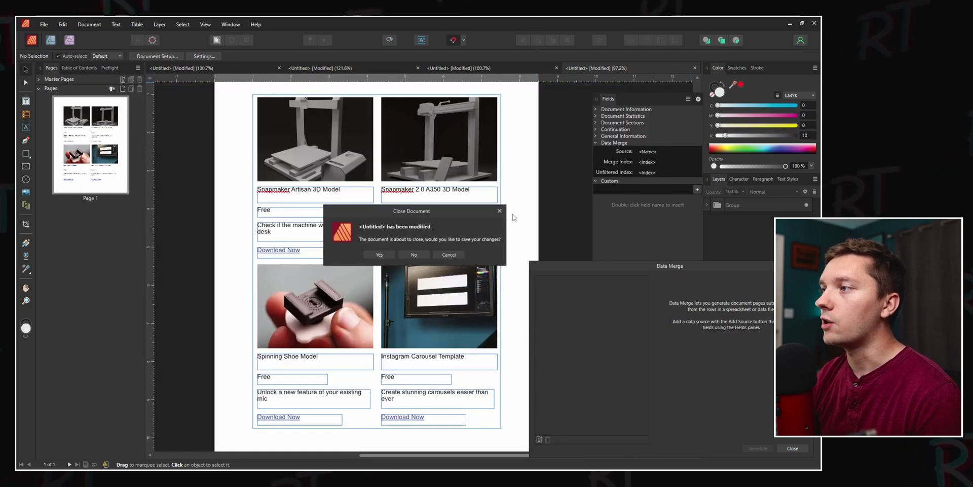
click(413, 256)
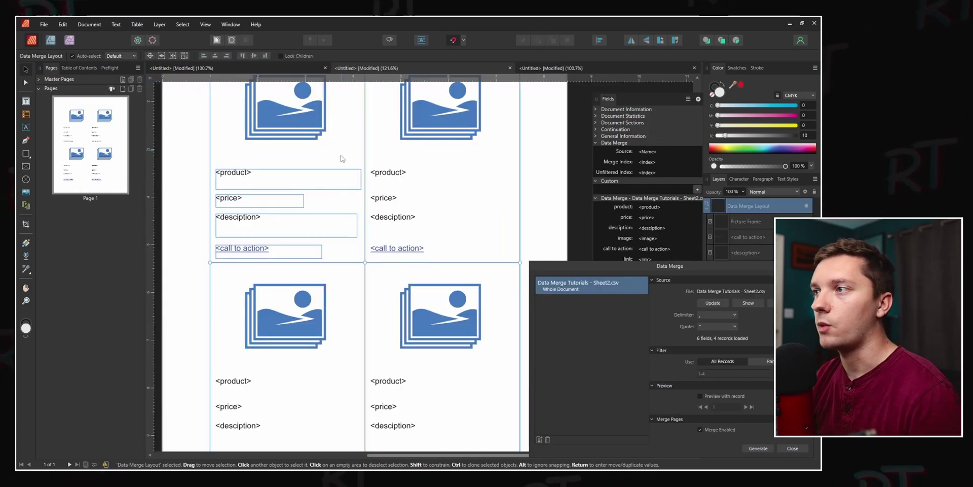
key(ctrl+0)
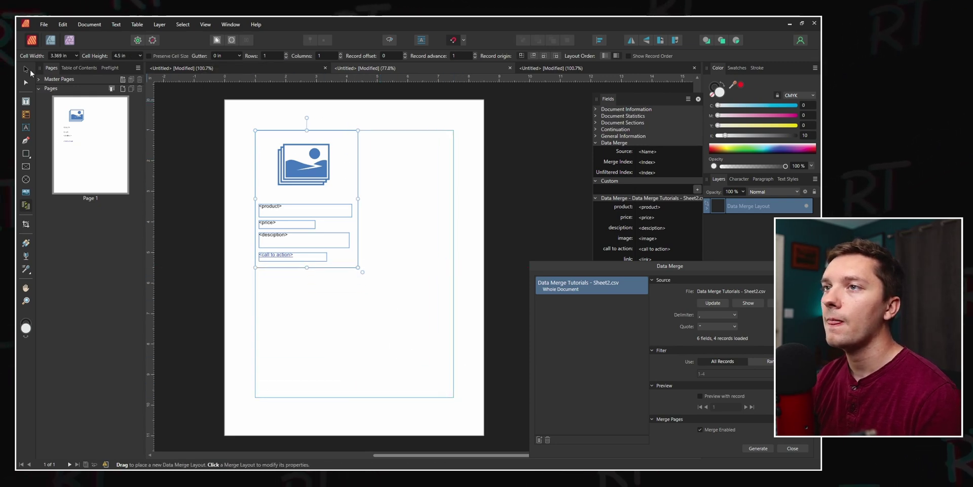
- Stagger the single-card layouts across the page, then generate a merge with updated data
mouse_move(334, 199)
mouse_down()
mouse_move(311, 183)
mouse_move(410, 209)
mouse_move(308, 303)
mouse_move(437, 326)
mouse_up()
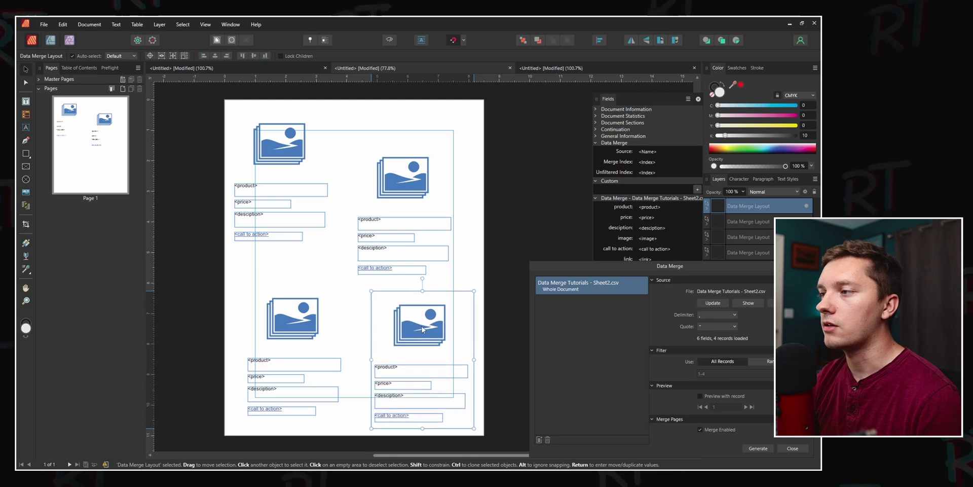
drag(308, 306, 308, 281)
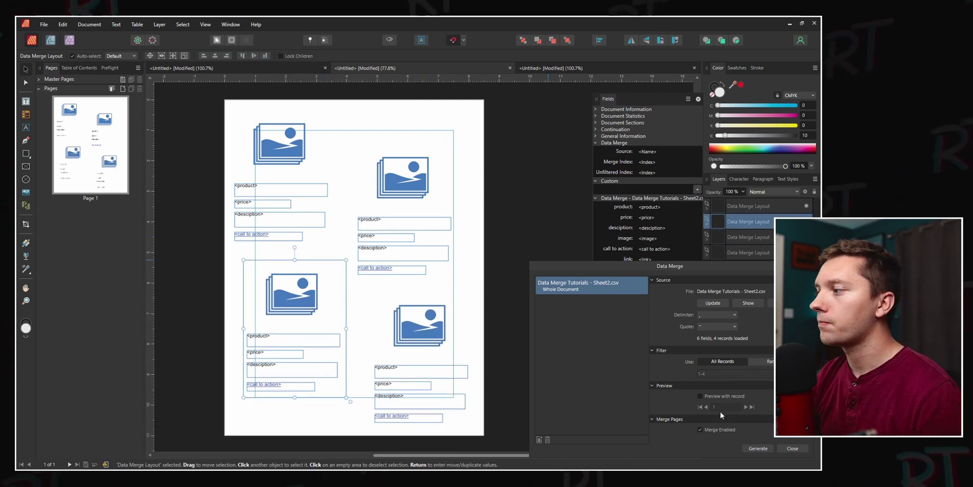
click(758, 448)
click(380, 254)
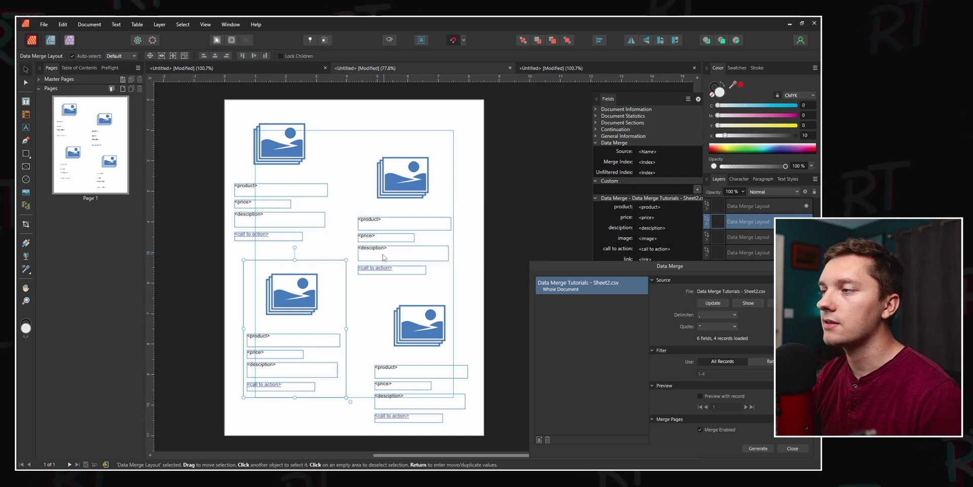